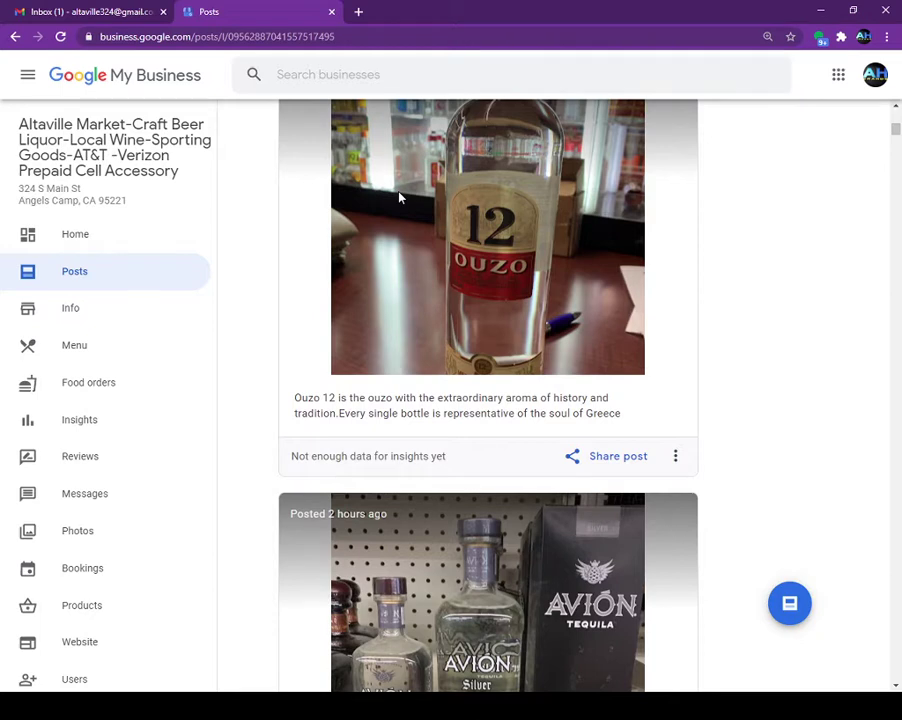
Open the business's Info page and review the listing details from the categories down to the advanced information.
{"action": "key", "text": "ctrl+plus"}
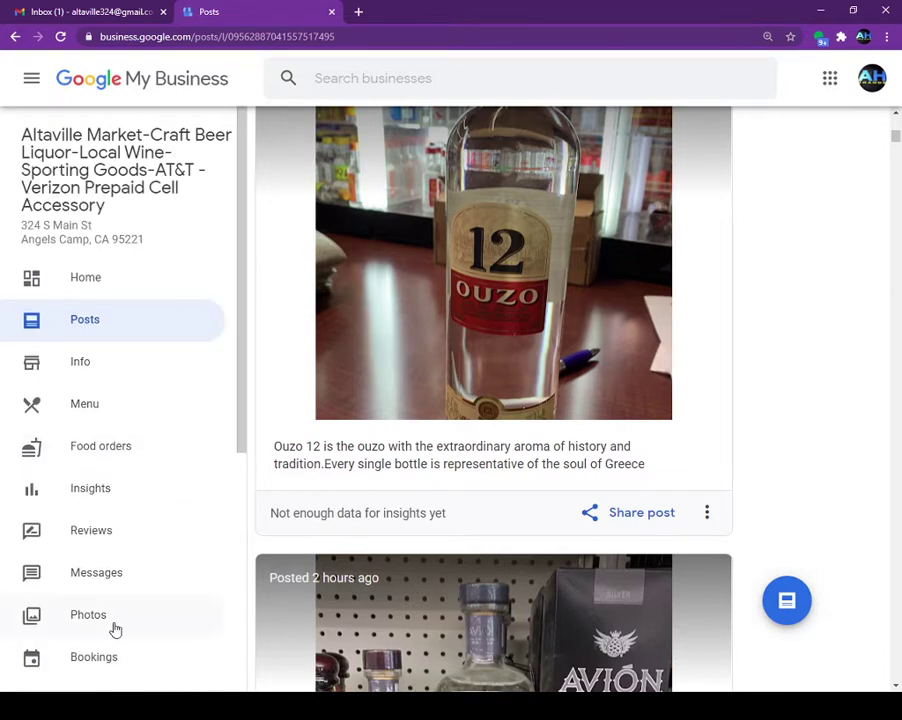
{"action": "left_click", "coordinate": [88, 278]}
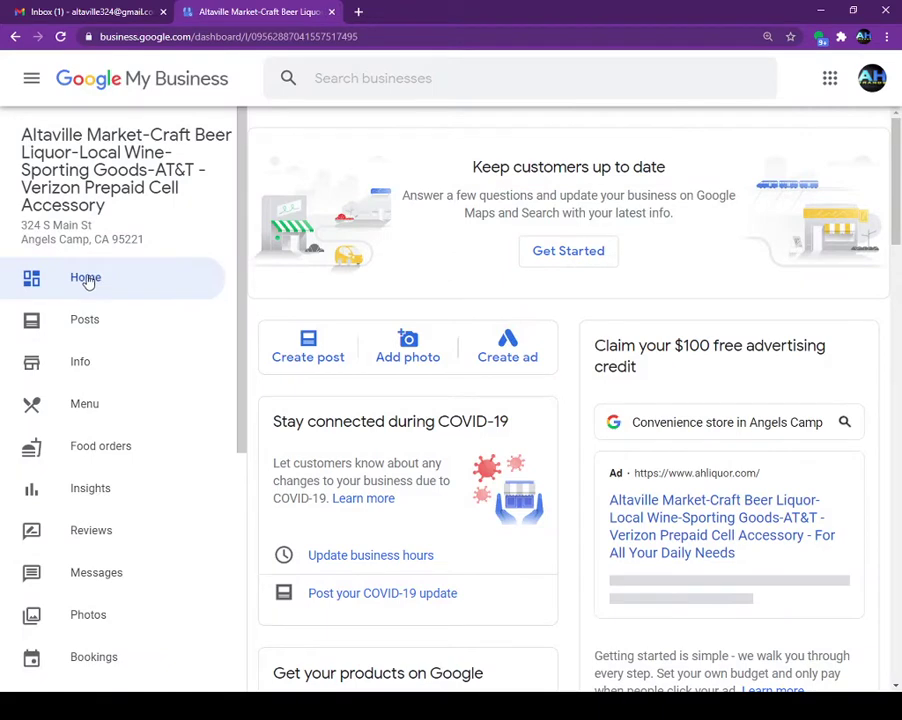
{"action": "left_click", "coordinate": [73, 370]}
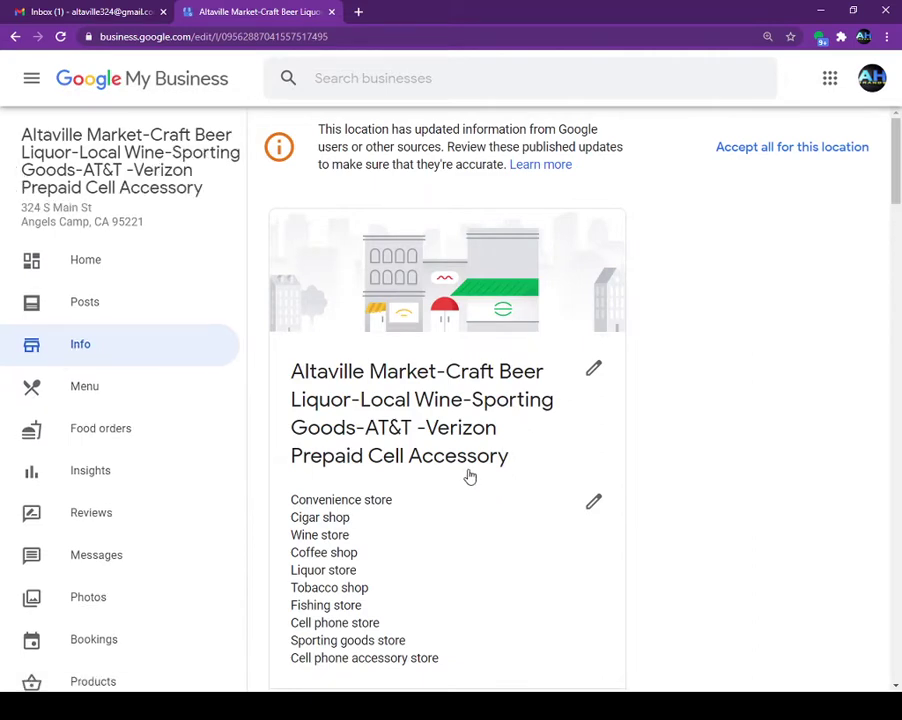
{"action": "scroll", "coordinate": [467, 476], "scroll_direction": "down", "scroll_amount": 7}
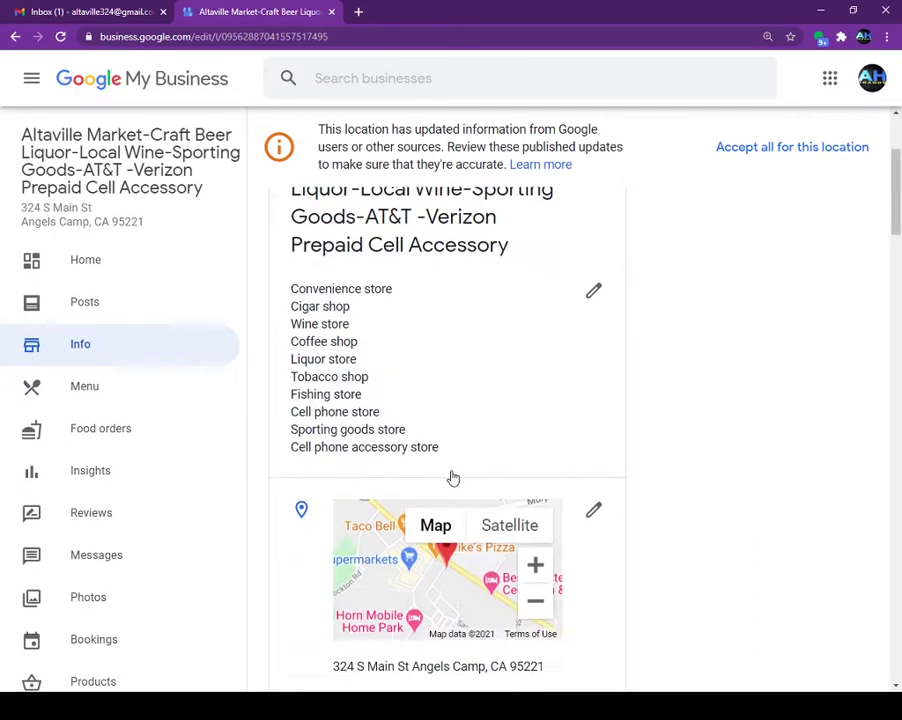
{"action": "scroll", "coordinate": [459, 481], "scroll_direction": "down", "scroll_amount": 6}
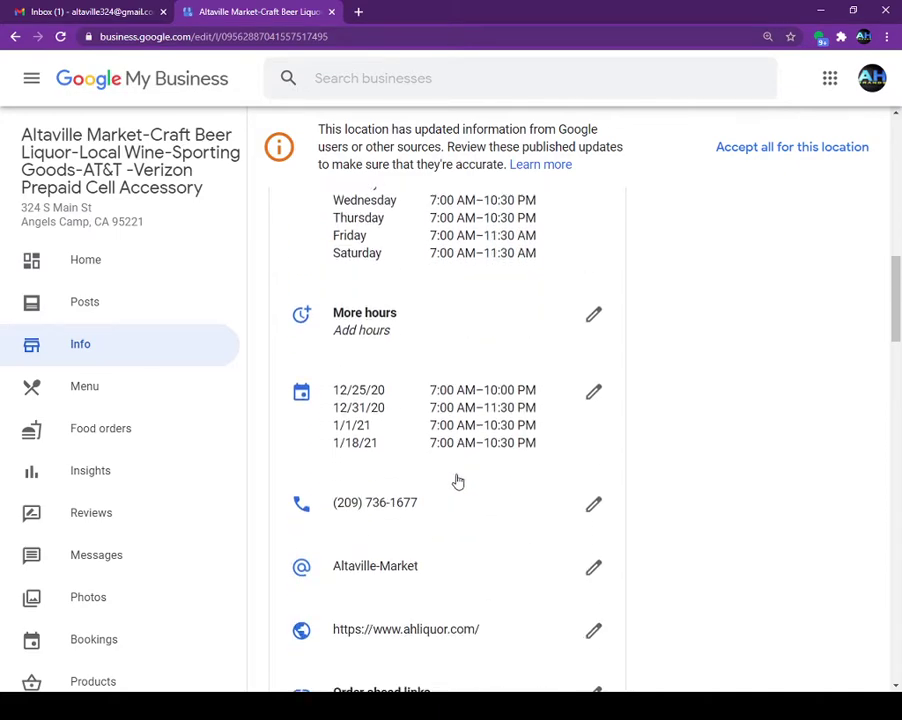
{"action": "scroll", "coordinate": [456, 482], "scroll_direction": "down", "scroll_amount": 2}
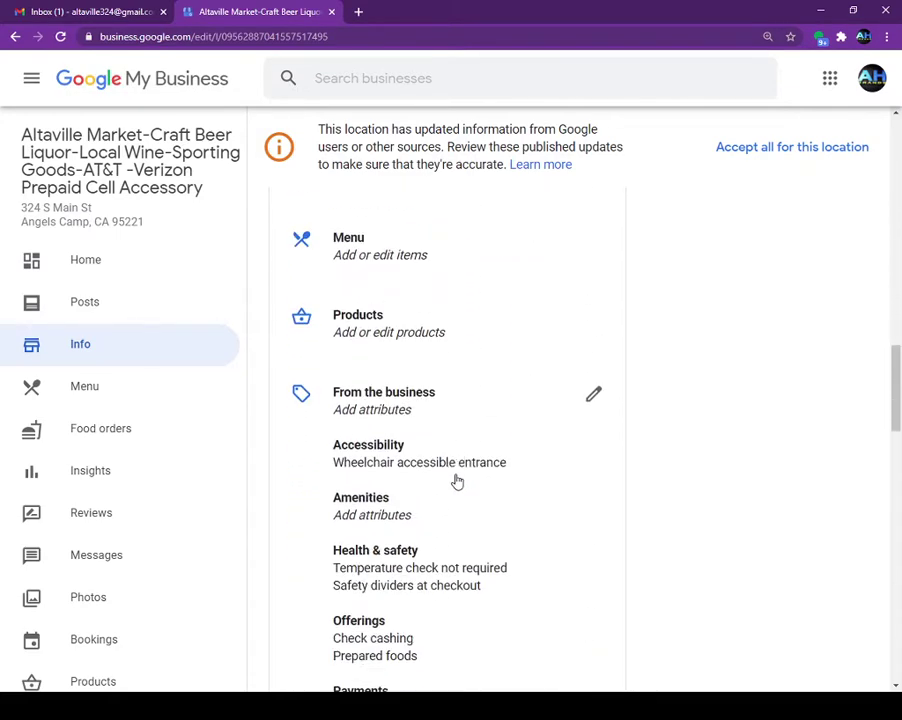
{"action": "scroll", "coordinate": [456, 482], "scroll_direction": "down", "scroll_amount": 4}
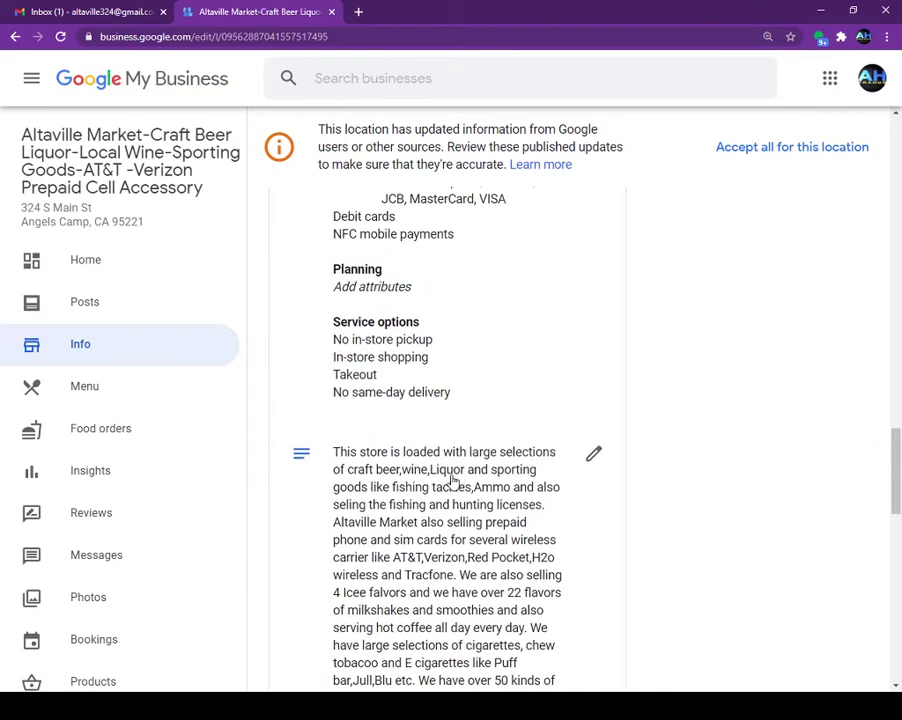
{"action": "scroll", "coordinate": [456, 488], "scroll_direction": "down", "scroll_amount": 7}
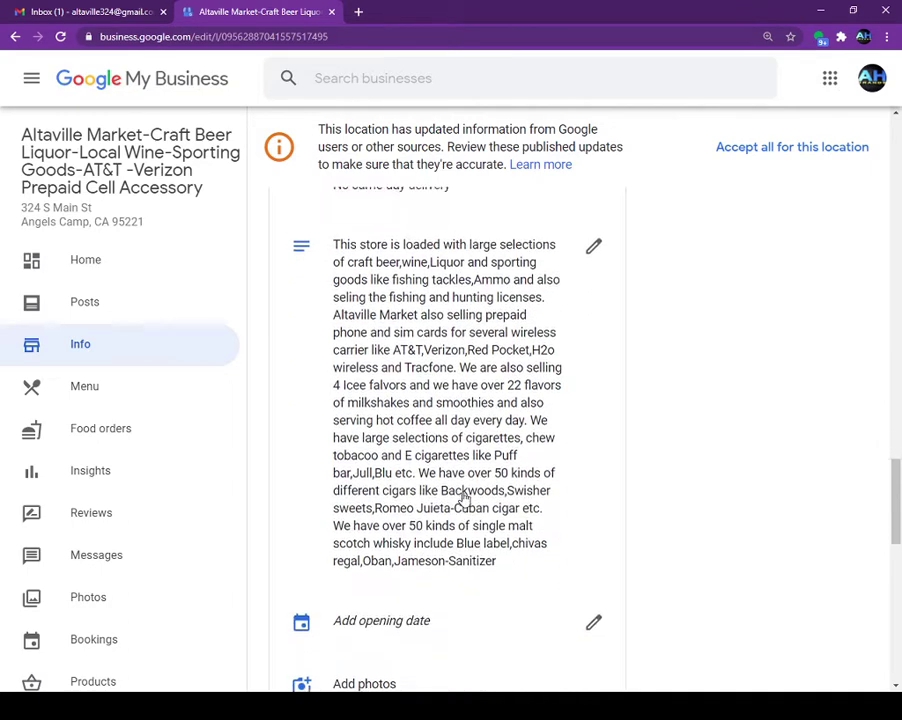
{"action": "scroll", "coordinate": [476, 506], "scroll_direction": "down", "scroll_amount": 3}
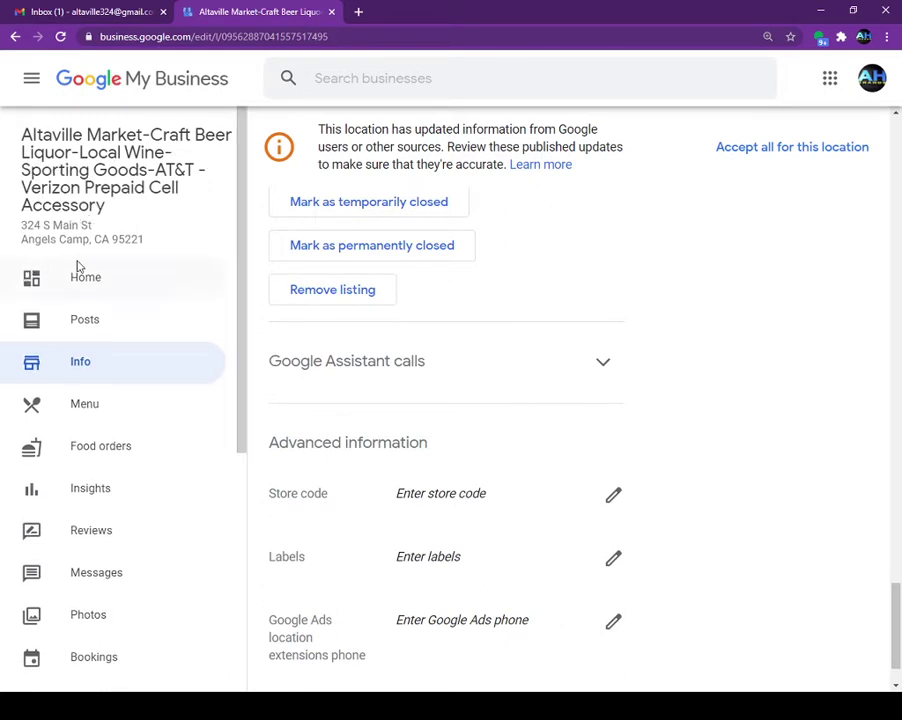
Open the business Insights and examine the charts on customer searches, where customers view the business, and customer actions.
{"action": "scroll", "coordinate": [101, 522], "scroll_direction": "down", "scroll_amount": 1}
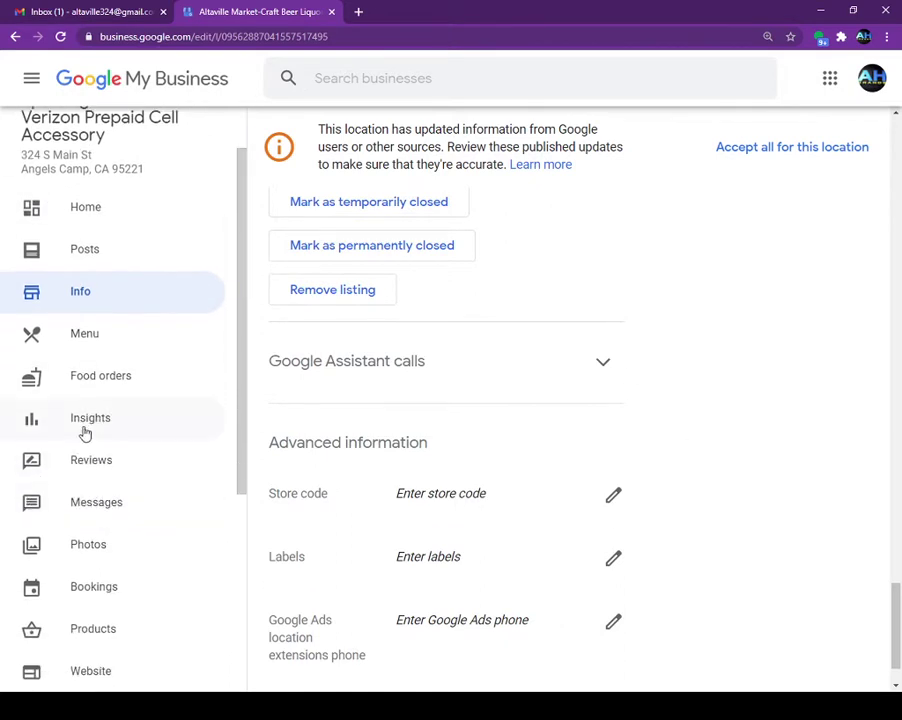
{"action": "left_click", "coordinate": [84, 428]}
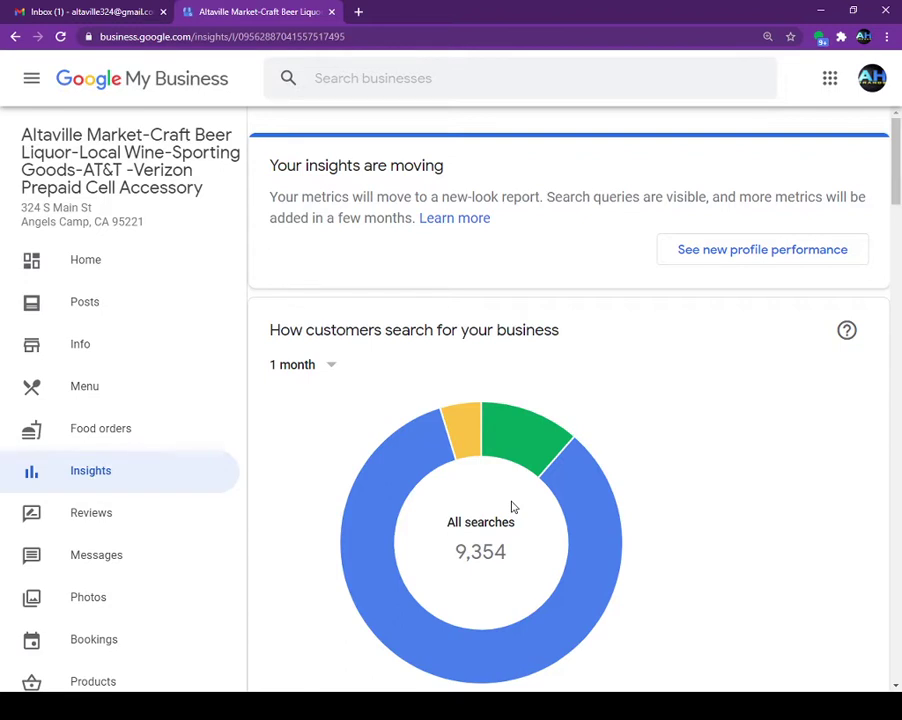
{"action": "scroll", "coordinate": [512, 507], "scroll_direction": "down", "scroll_amount": 5}
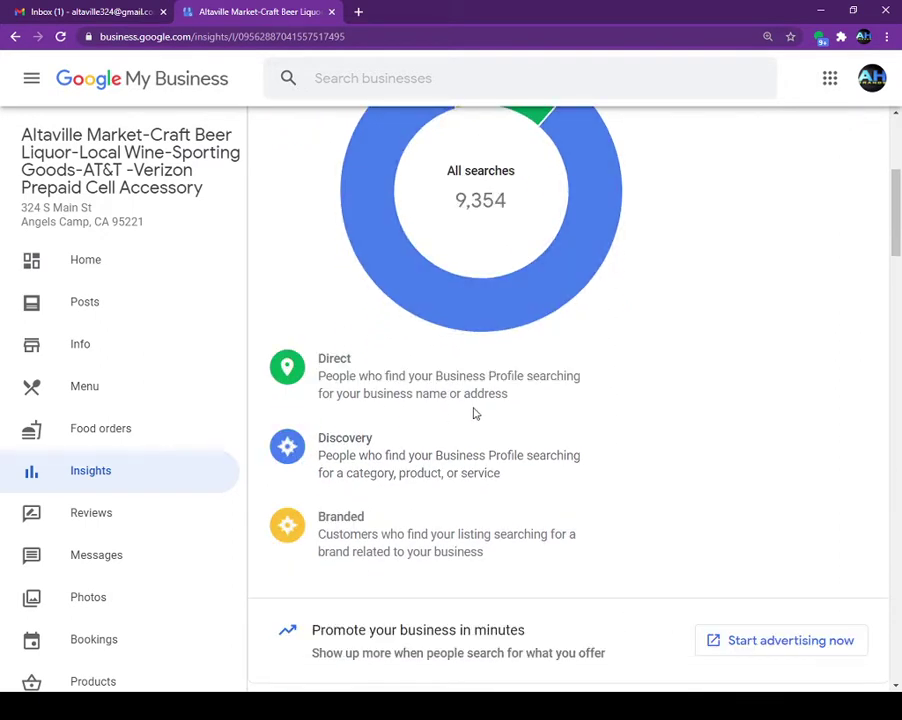
{"action": "scroll", "coordinate": [589, 462], "scroll_direction": "down", "scroll_amount": 3}
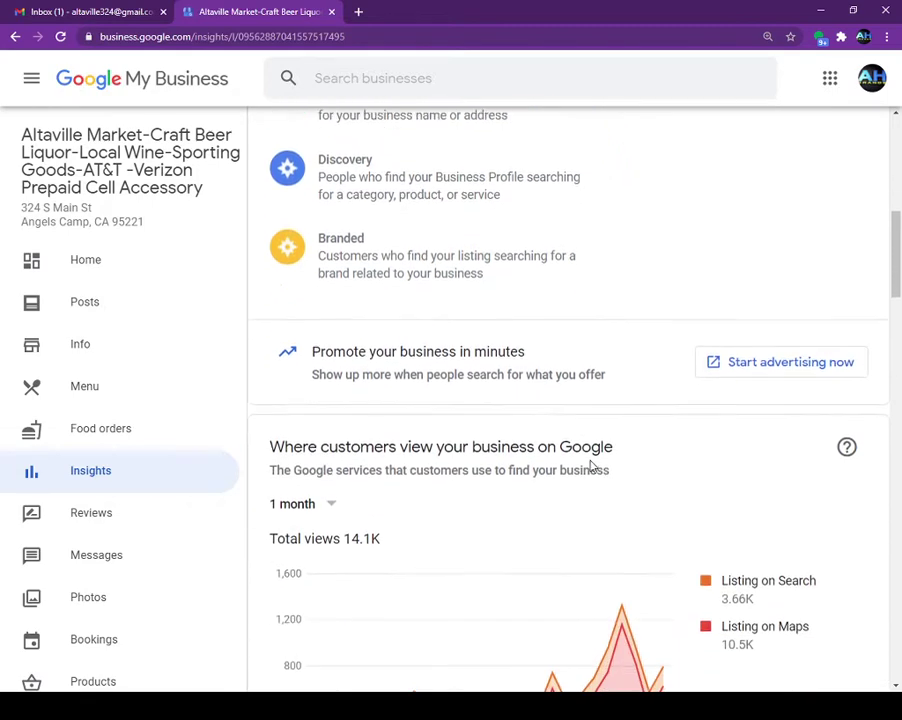
{"action": "scroll", "coordinate": [591, 462], "scroll_direction": "down", "scroll_amount": 2}
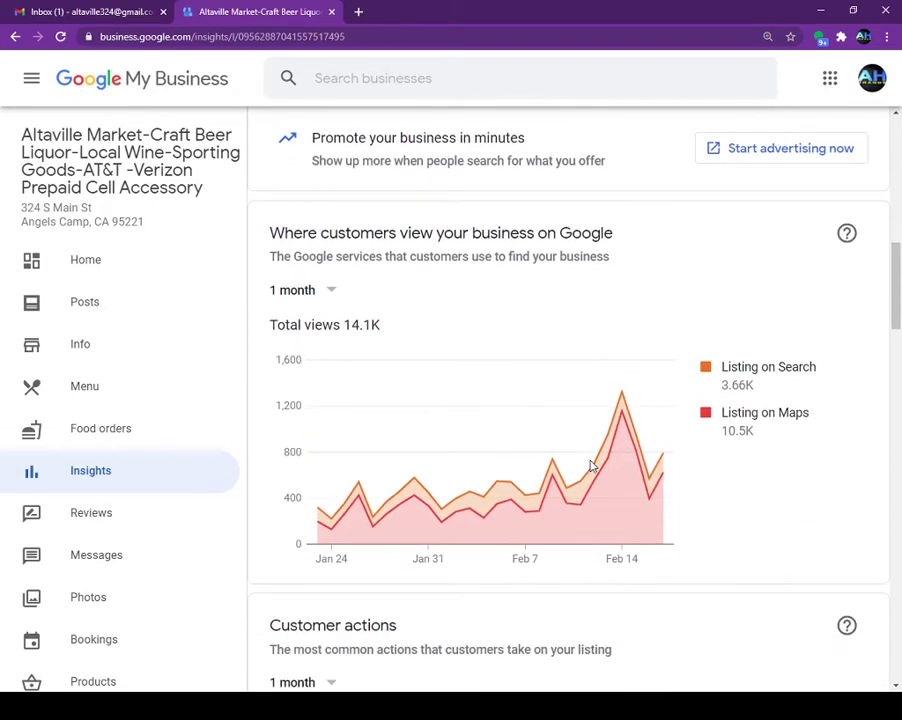
{"action": "scroll", "coordinate": [591, 465], "scroll_direction": "down", "scroll_amount": 1}
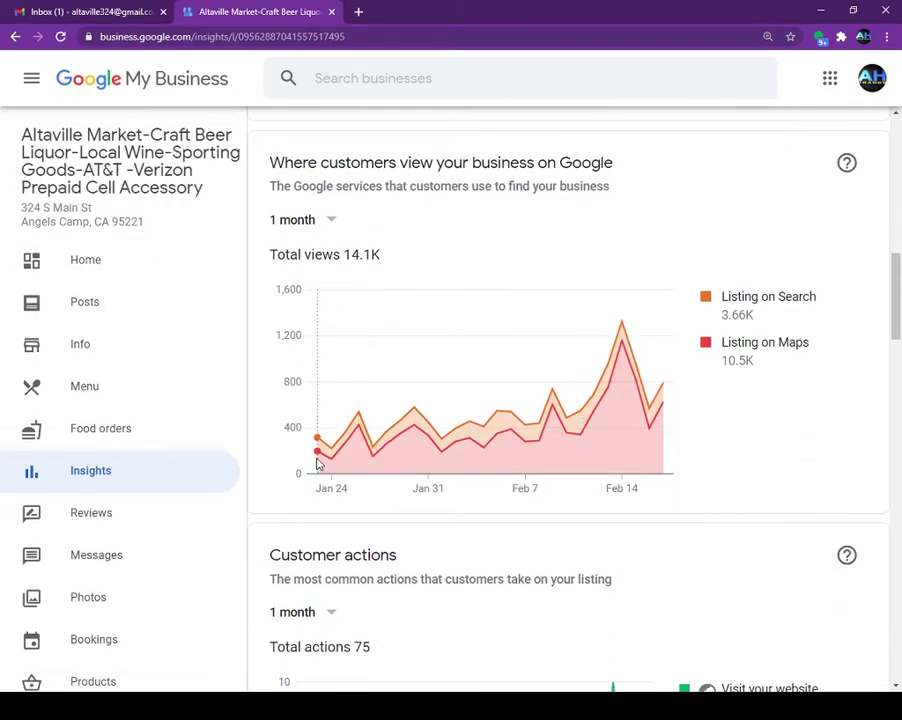
{"action": "mouse_move", "coordinate": [312, 466]}
{"action": "scroll", "coordinate": [670, 367], "scroll_direction": "down", "scroll_amount": 5}
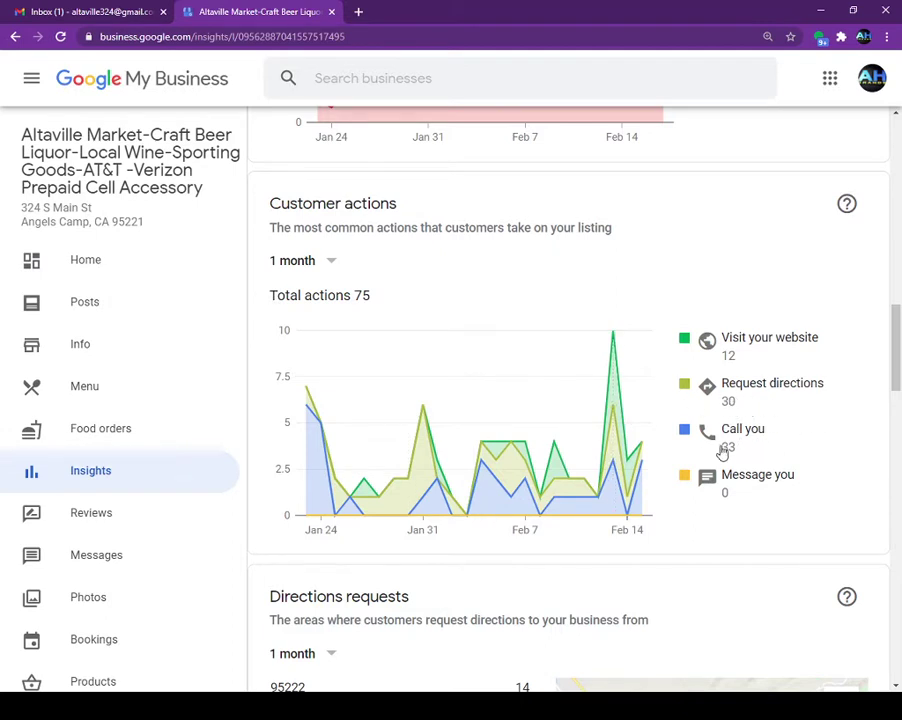
Examine the Directions requests section with its map zoomed out far enough to show the whole United States.
{"action": "scroll", "coordinate": [720, 445], "scroll_direction": "down", "scroll_amount": 3}
{"action": "scroll", "coordinate": [720, 445], "scroll_direction": "down", "scroll_amount": 2}
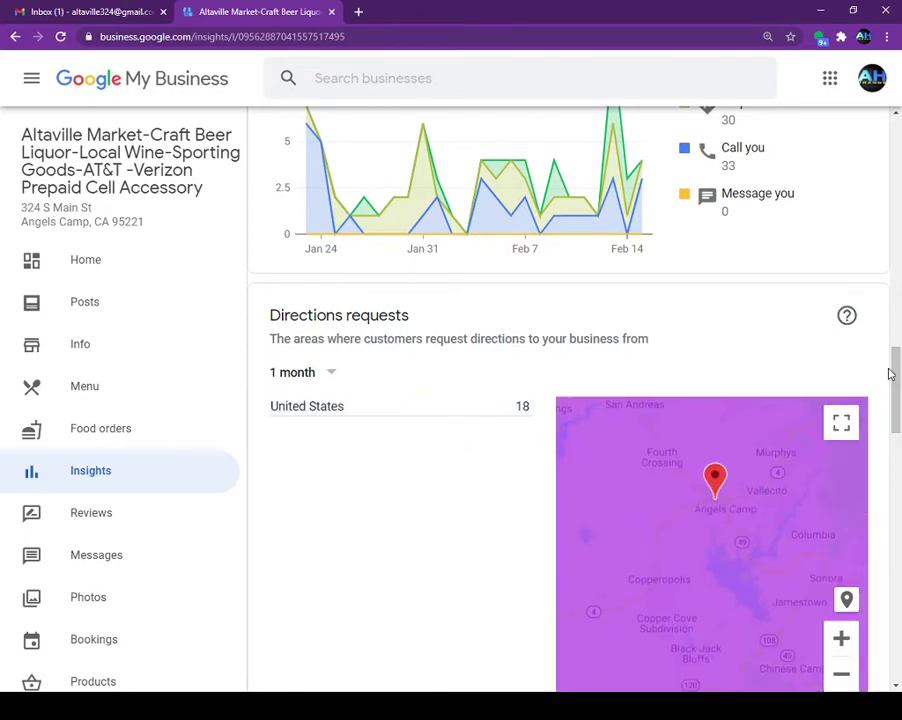
{"action": "scroll", "coordinate": [893, 390], "scroll_direction": "down", "scroll_amount": 3}
{"action": "scroll", "coordinate": [899, 398], "scroll_direction": "up", "scroll_amount": 1}
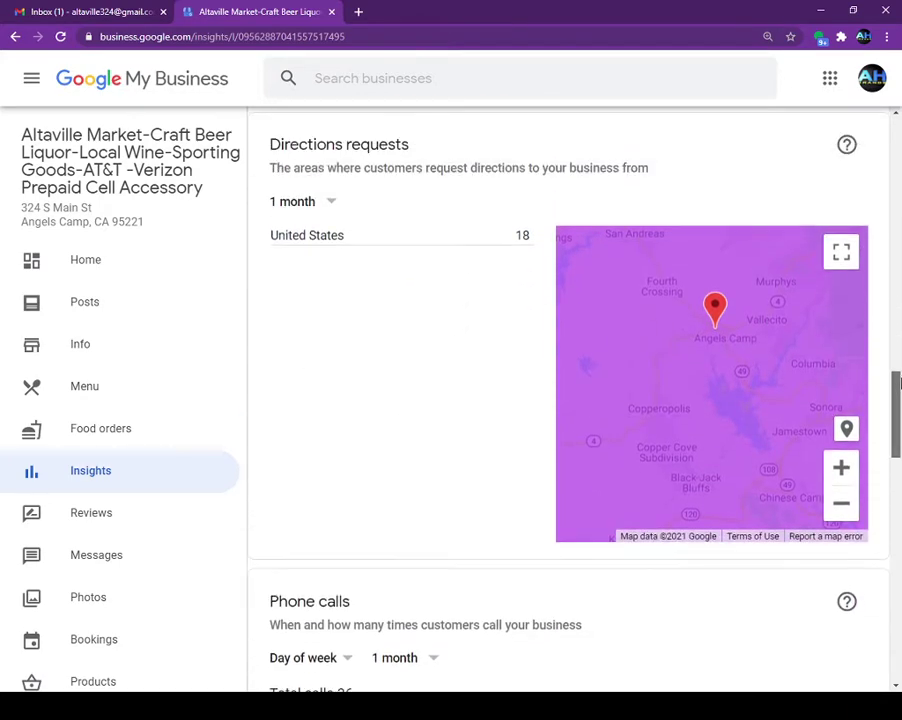
{"action": "scroll", "coordinate": [715, 443], "scroll_direction": "down", "scroll_amount": 1}
{"action": "scroll", "coordinate": [716, 443], "scroll_direction": "down", "scroll_amount": 4}
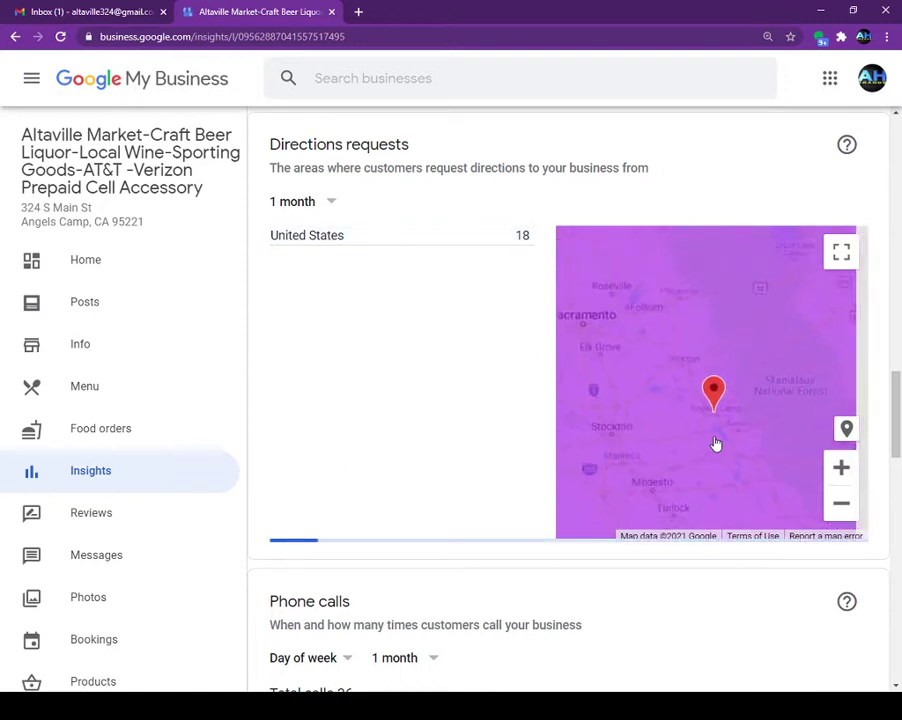
{"action": "scroll", "coordinate": [716, 443], "scroll_direction": "down", "scroll_amount": 2}
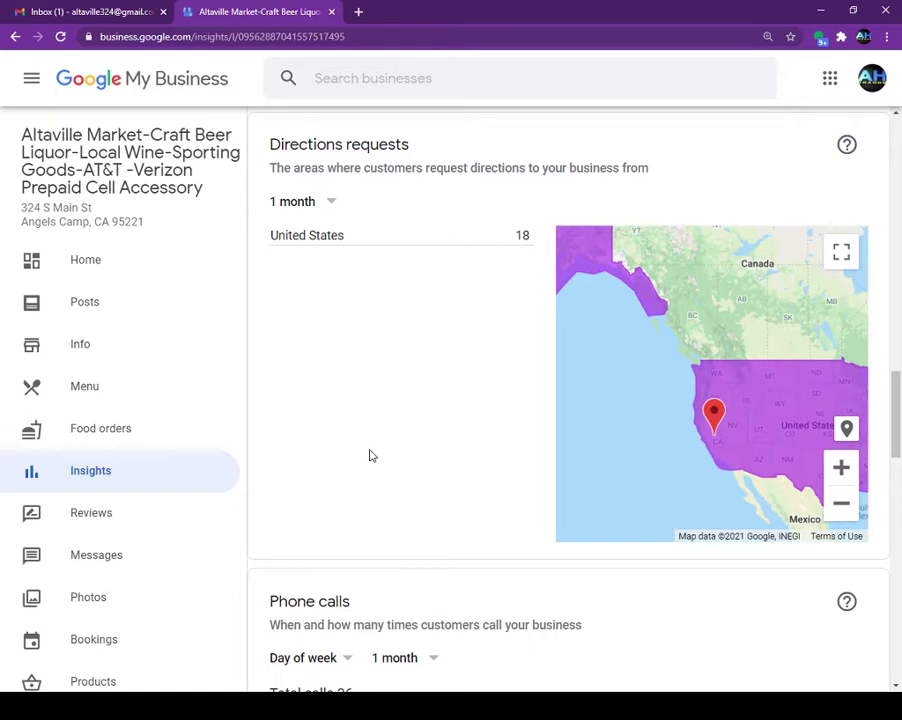
{"action": "scroll", "coordinate": [699, 465], "scroll_direction": "up", "scroll_amount": 2}
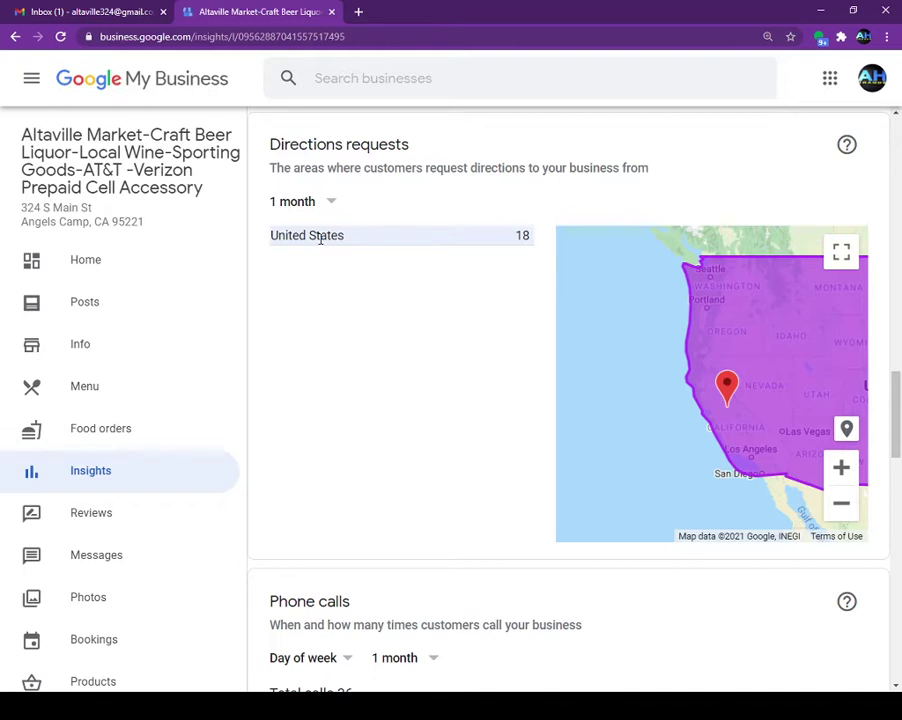
{"action": "left_click", "coordinate": [842, 508]}
{"action": "left_click", "coordinate": [842, 508]}
{"action": "left_click", "coordinate": [842, 508]}
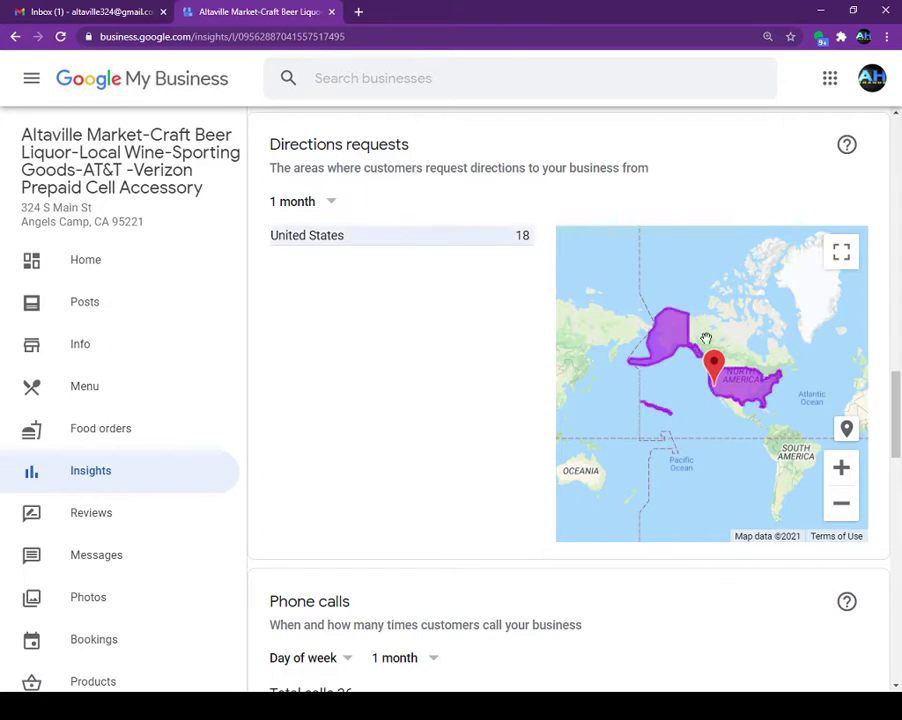
Examine the Phone calls chart by day of week, including Saturday and Sunday, and the Popular times chart for Sunday.
{"action": "scroll", "coordinate": [478, 468], "scroll_direction": "down", "scroll_amount": 1}
{"action": "scroll", "coordinate": [749, 507], "scroll_direction": "down", "scroll_amount": 4}
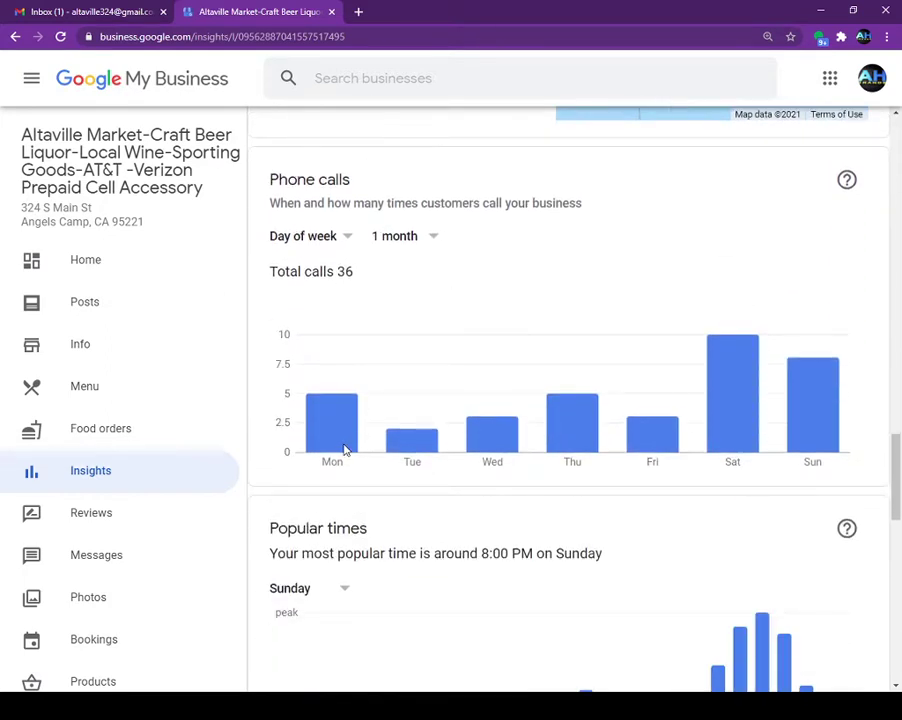
{"action": "mouse_move", "coordinate": [750, 421]}
{"action": "mouse_move", "coordinate": [832, 372]}
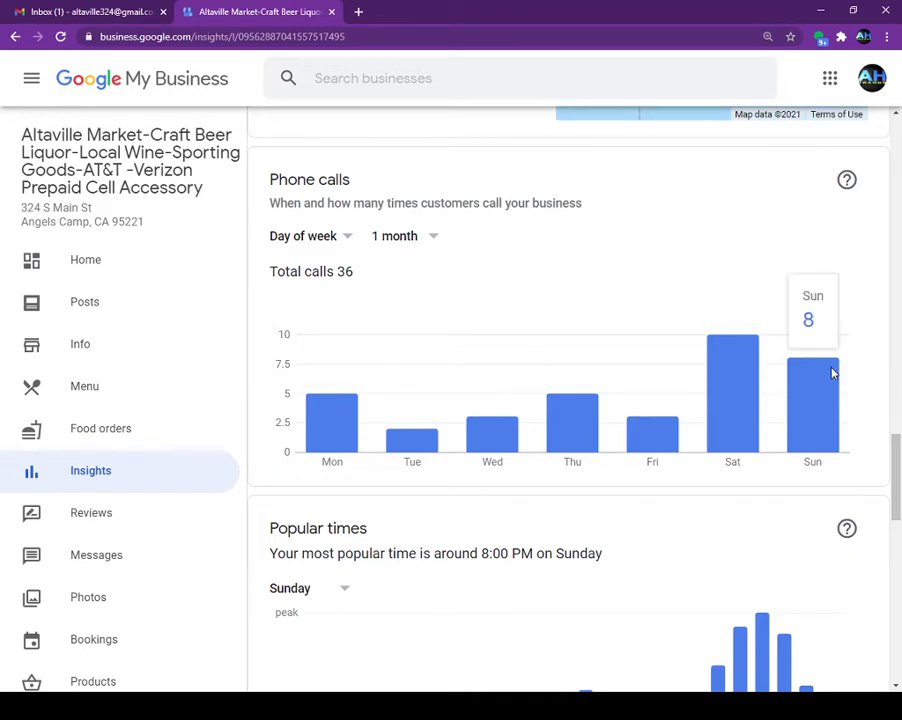
{"action": "scroll", "coordinate": [799, 383], "scroll_direction": "down", "scroll_amount": 3}
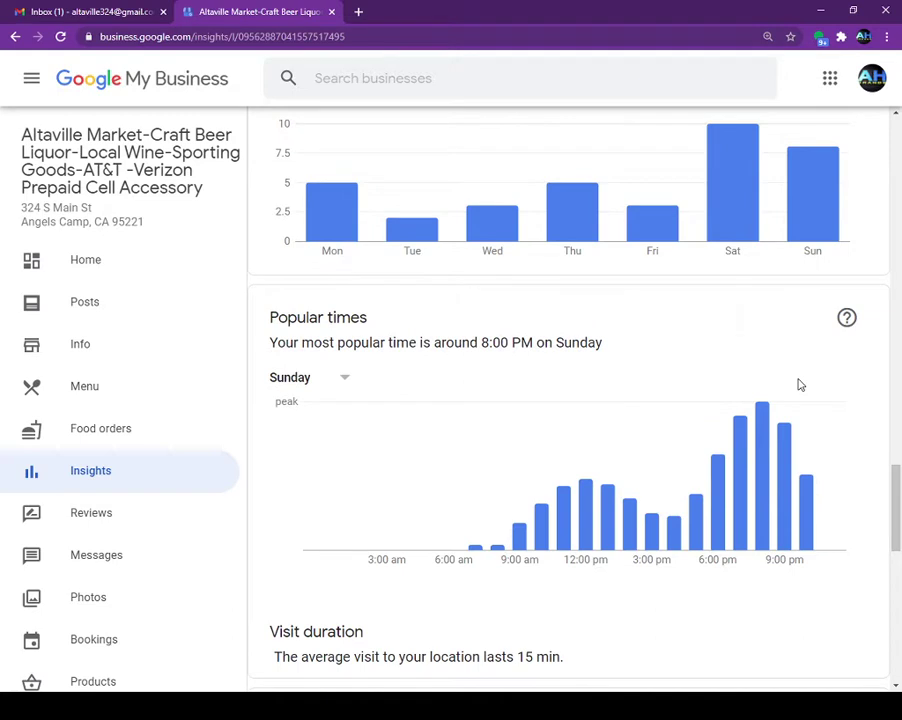
{"action": "scroll", "coordinate": [448, 502], "scroll_direction": "down", "scroll_amount": 2}
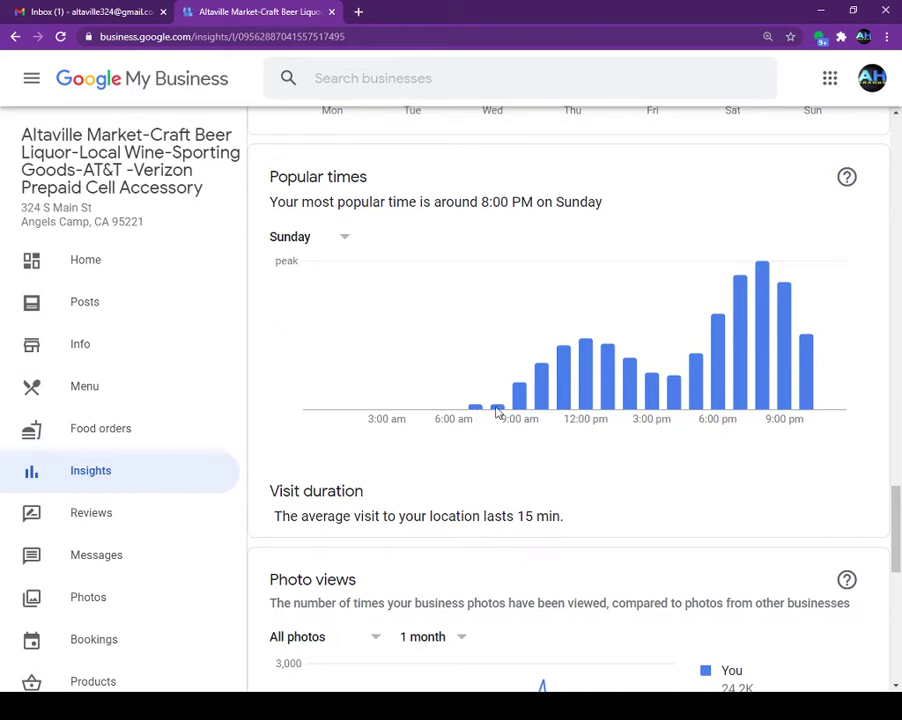
Examine the Photo views chart and the owner and customer photo counts in the Photo quantity chart.
{"action": "scroll", "coordinate": [606, 426], "scroll_direction": "down", "scroll_amount": 2}
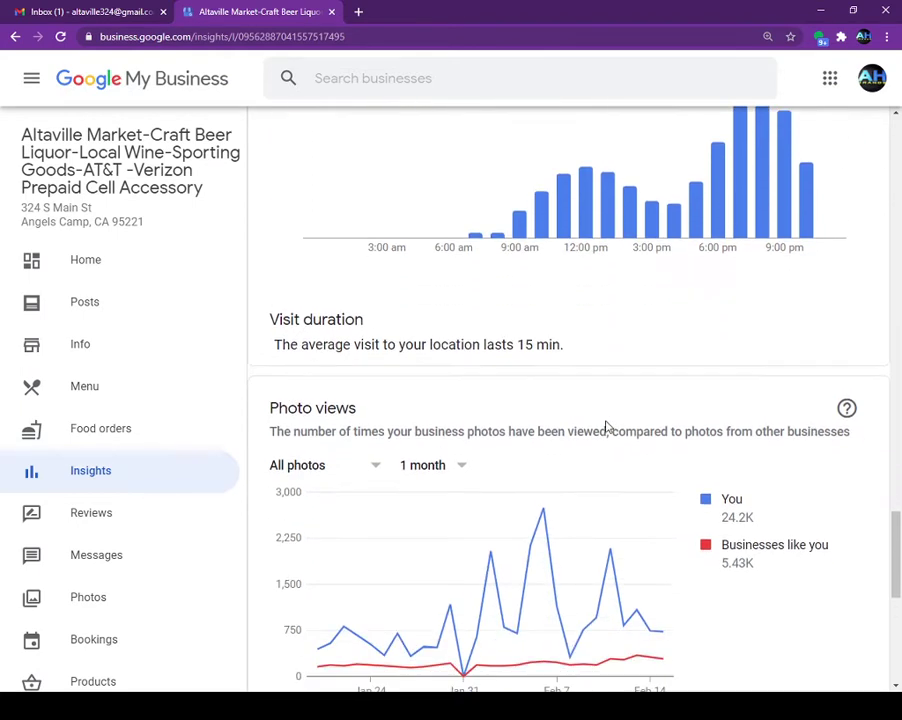
{"action": "scroll", "coordinate": [606, 426], "scroll_direction": "down", "scroll_amount": 2}
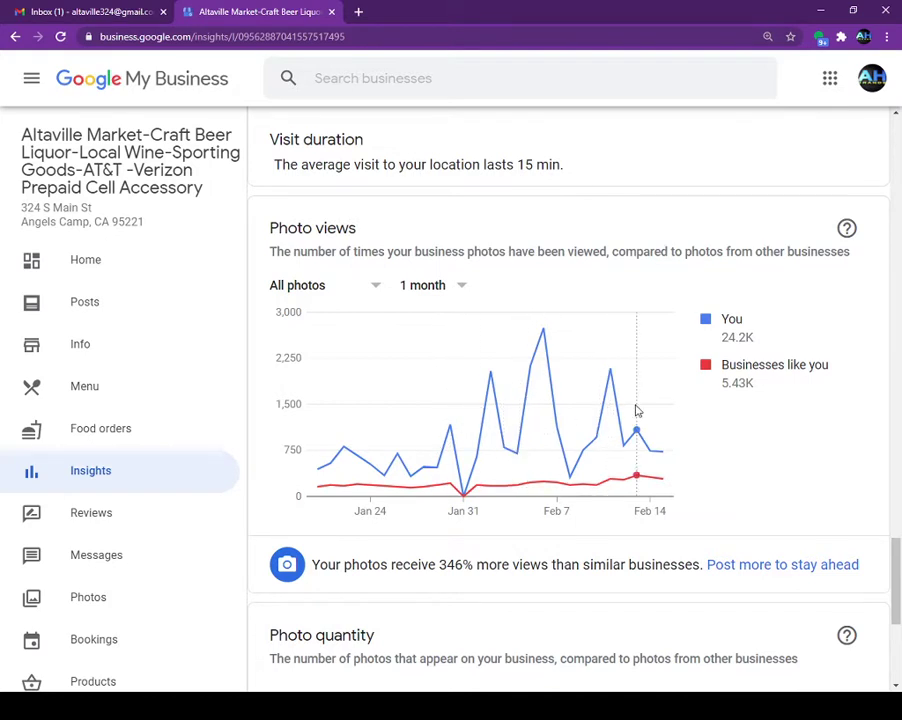
{"action": "scroll", "coordinate": [817, 475], "scroll_direction": "down", "scroll_amount": 4}
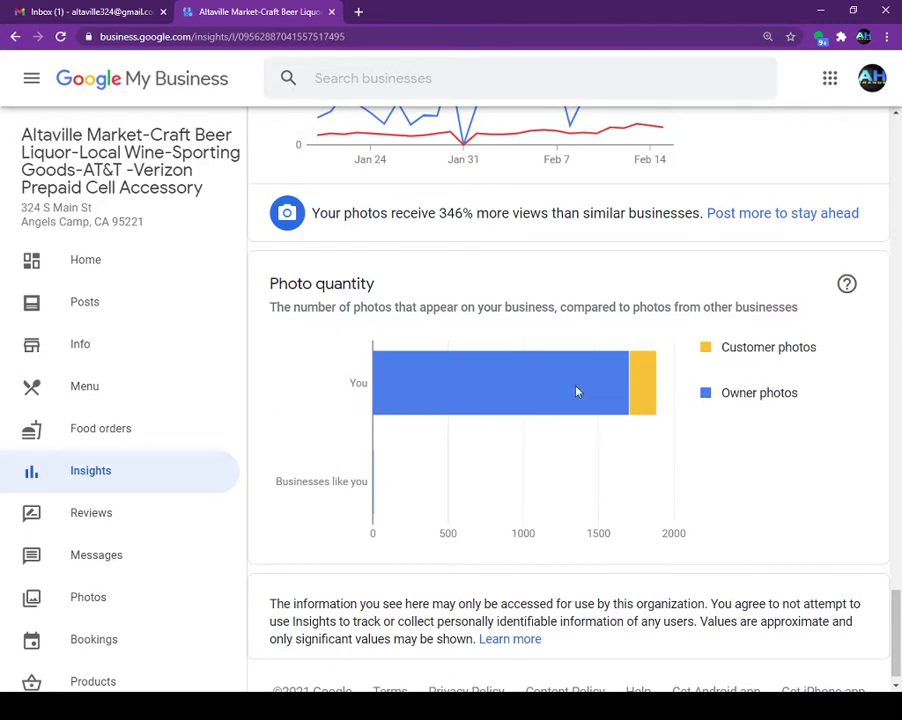
{"action": "mouse_move", "coordinate": [507, 413]}
{"action": "mouse_move", "coordinate": [654, 395]}
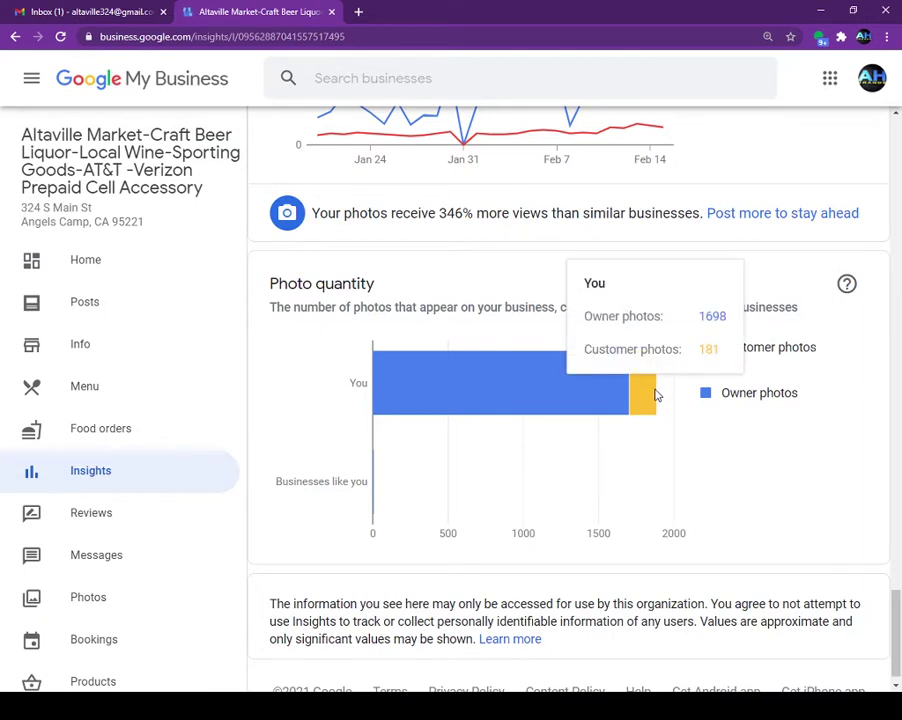
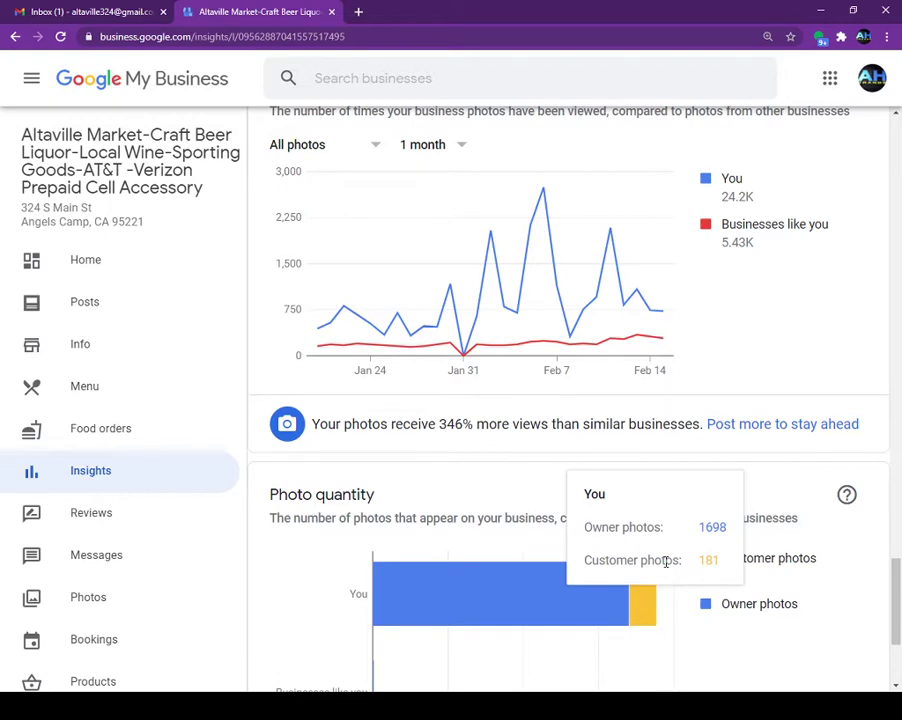
Open the new profile performance report from the notice about Insights moving.
{"action": "scroll", "coordinate": [698, 462], "scroll_direction": "up", "scroll_amount": 12}
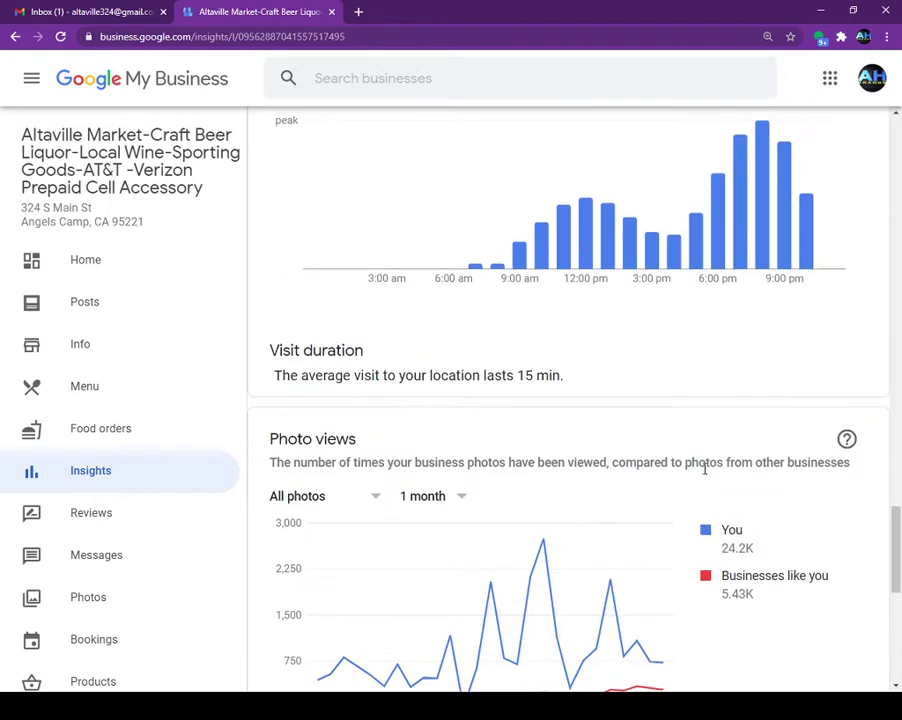
{"action": "scroll", "coordinate": [702, 468], "scroll_direction": "up", "scroll_amount": 12}
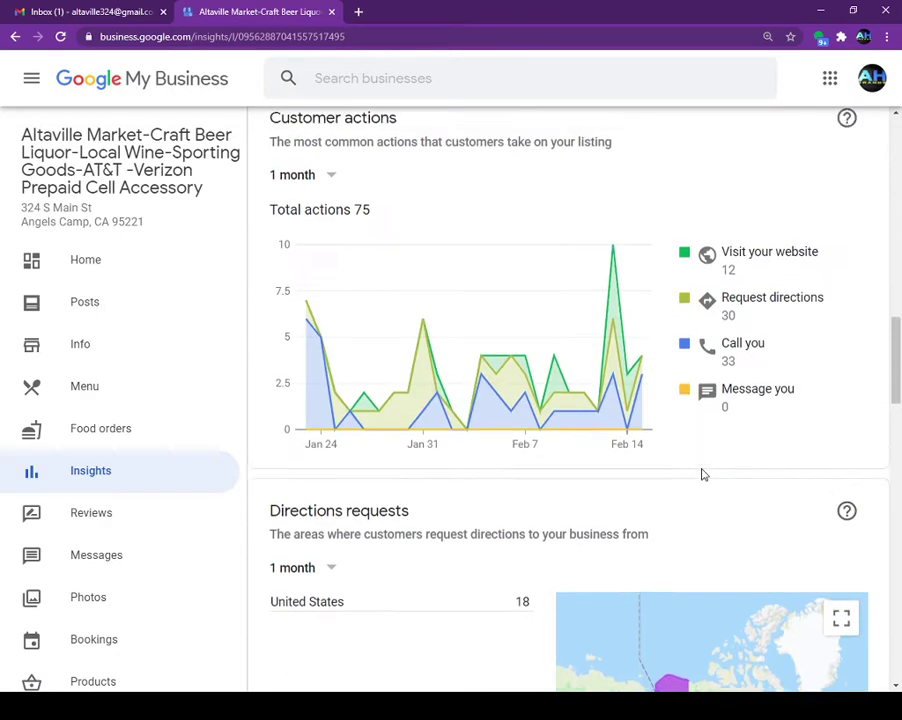
{"action": "scroll", "coordinate": [698, 472], "scroll_direction": "up", "scroll_amount": 6}
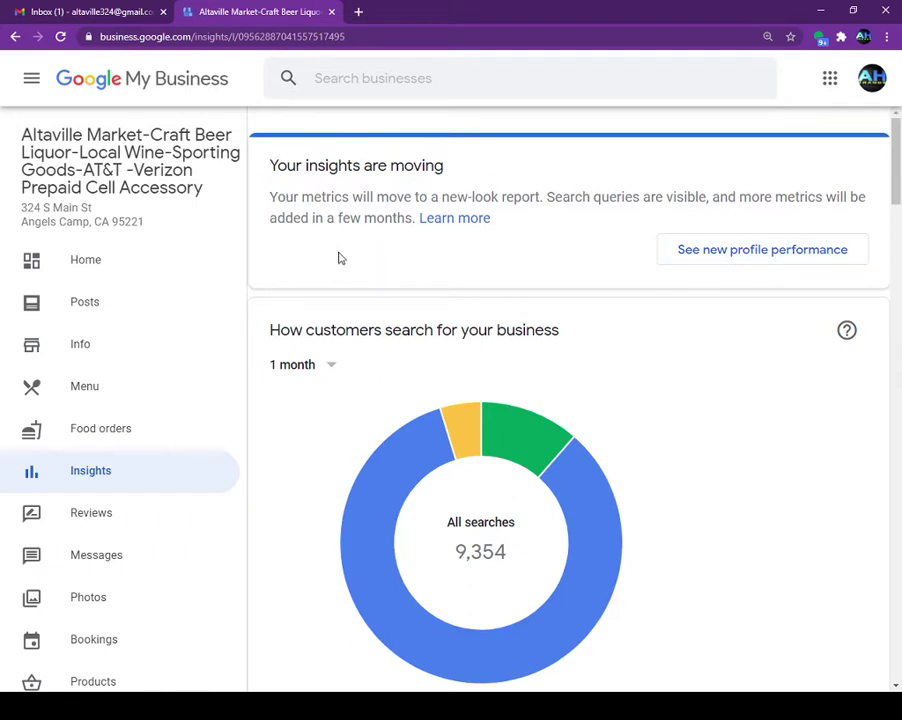
{"action": "left_click", "coordinate": [757, 262]}
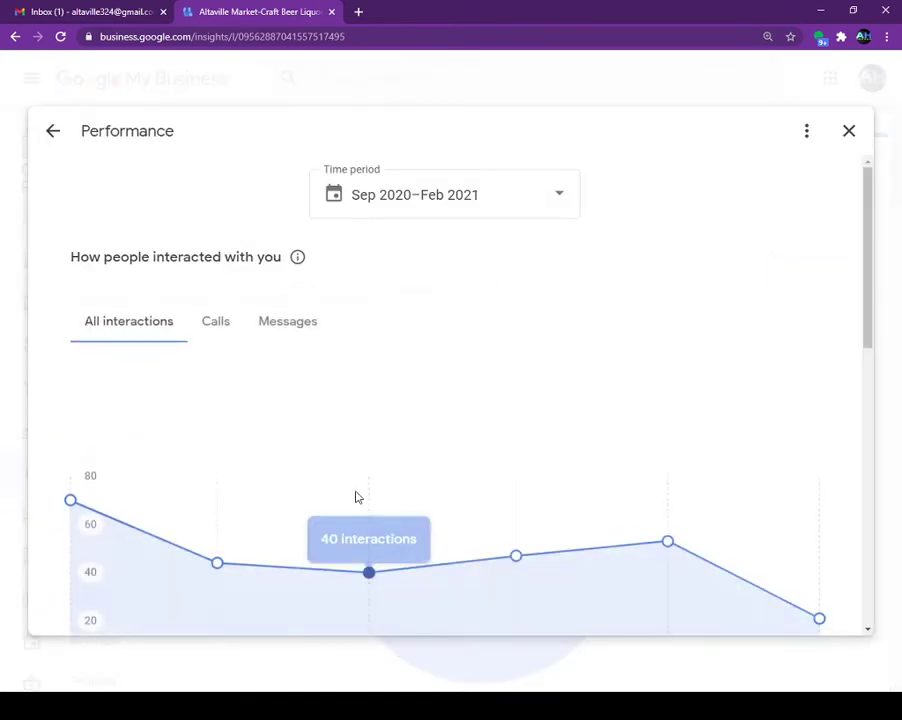
Limit the performance report's time period to February 2021 only.
{"action": "left_click", "coordinate": [559, 196]}
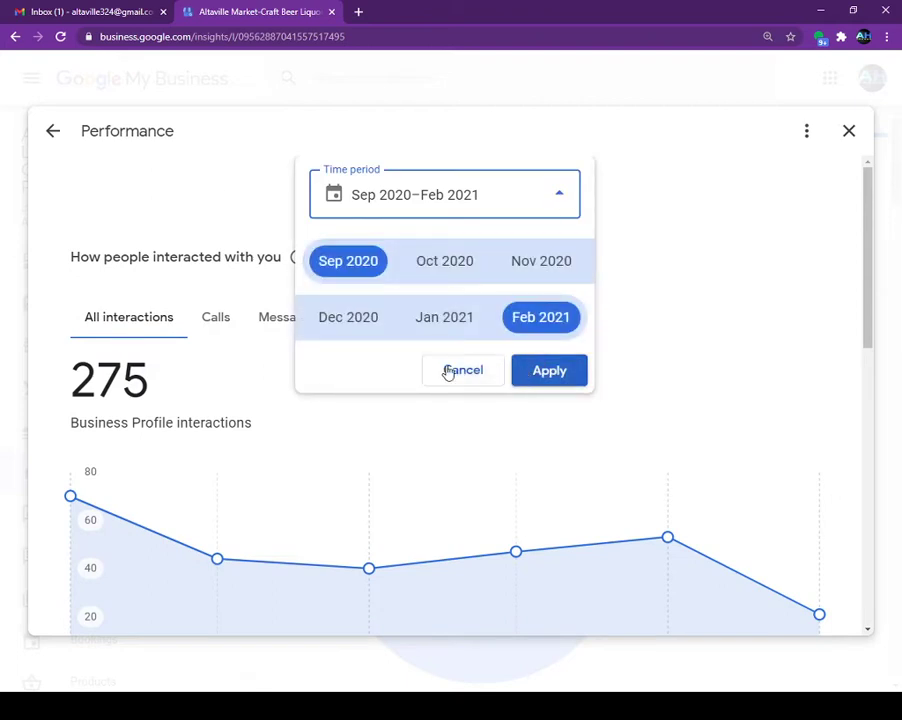
{"action": "left_click", "coordinate": [553, 328]}
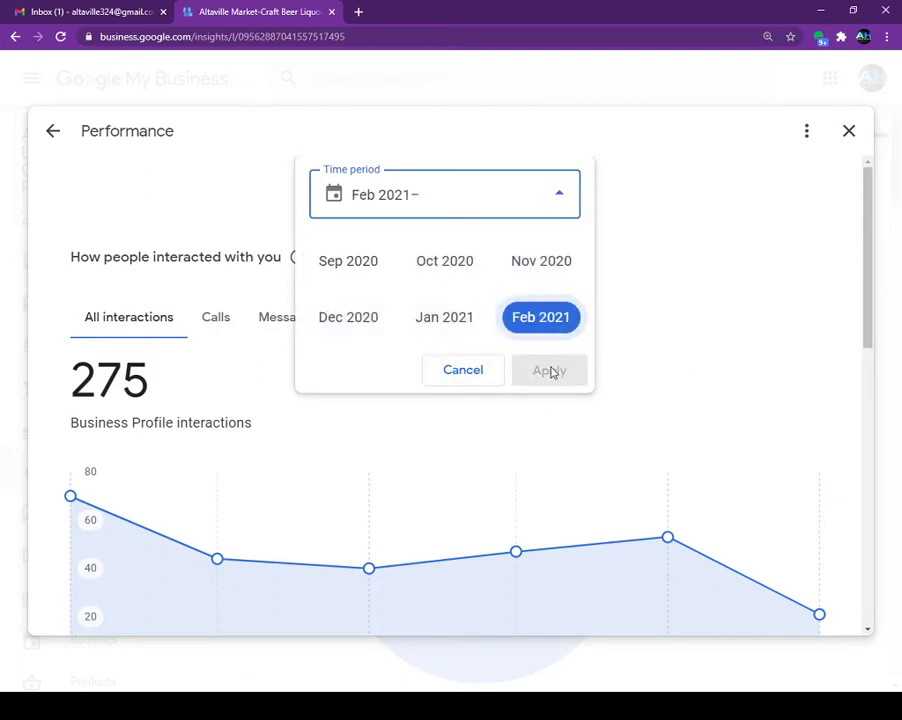
{"action": "left_click", "coordinate": [548, 326]}
{"action": "left_click", "coordinate": [538, 386]}
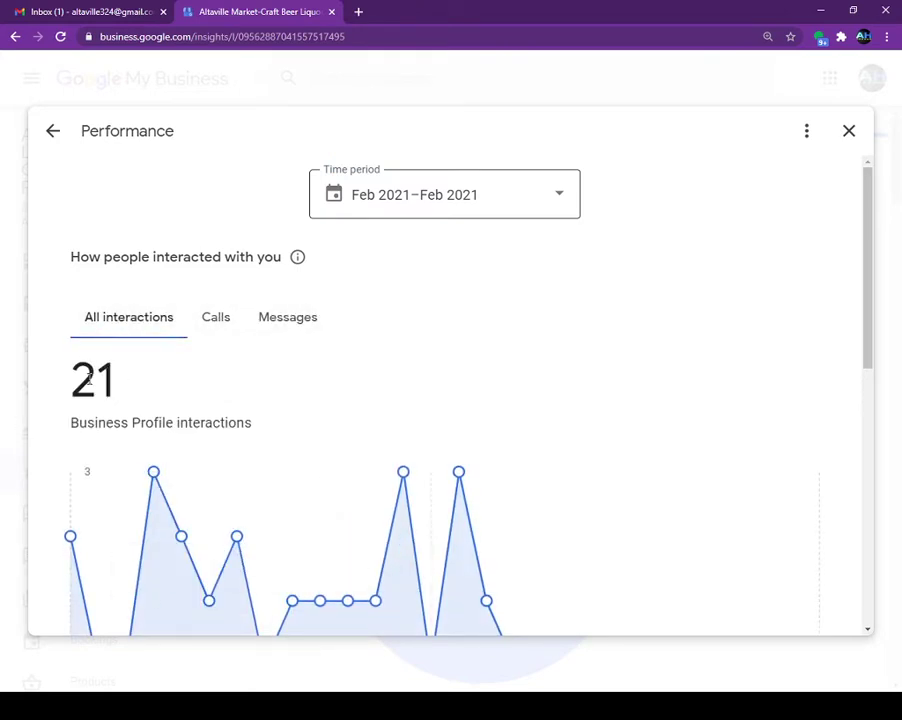
Examine the February interactions chart and the How people discovered you section of the performance report.
{"action": "scroll", "coordinate": [262, 418], "scroll_direction": "down", "scroll_amount": 4}
{"action": "scroll", "coordinate": [263, 420], "scroll_direction": "down", "scroll_amount": 3}
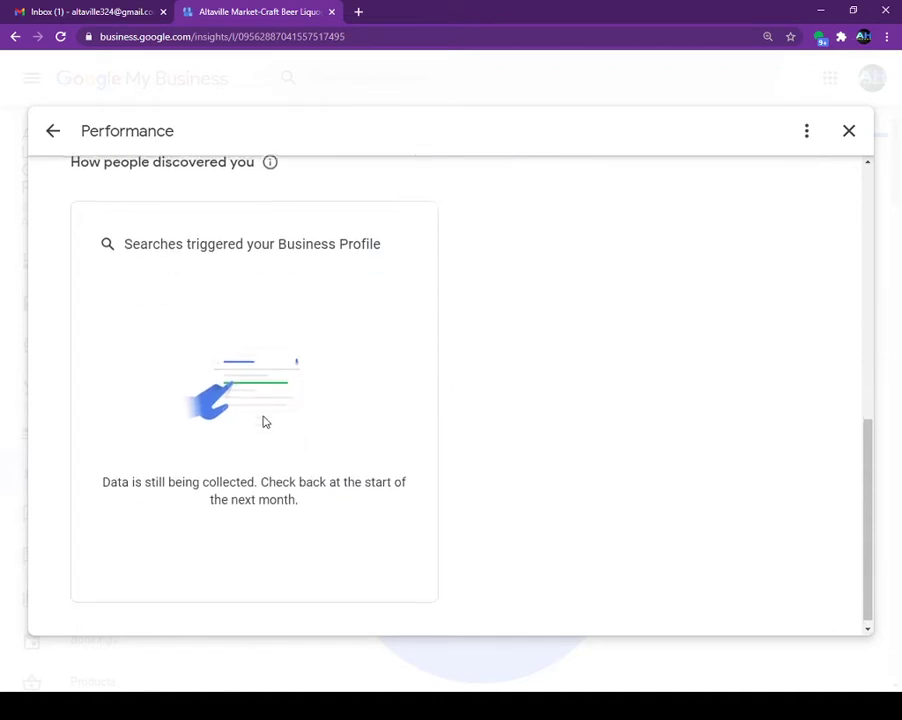
{"action": "scroll", "coordinate": [332, 423], "scroll_direction": "up", "scroll_amount": 4}
{"action": "scroll", "coordinate": [332, 423], "scroll_direction": "up", "scroll_amount": 3}
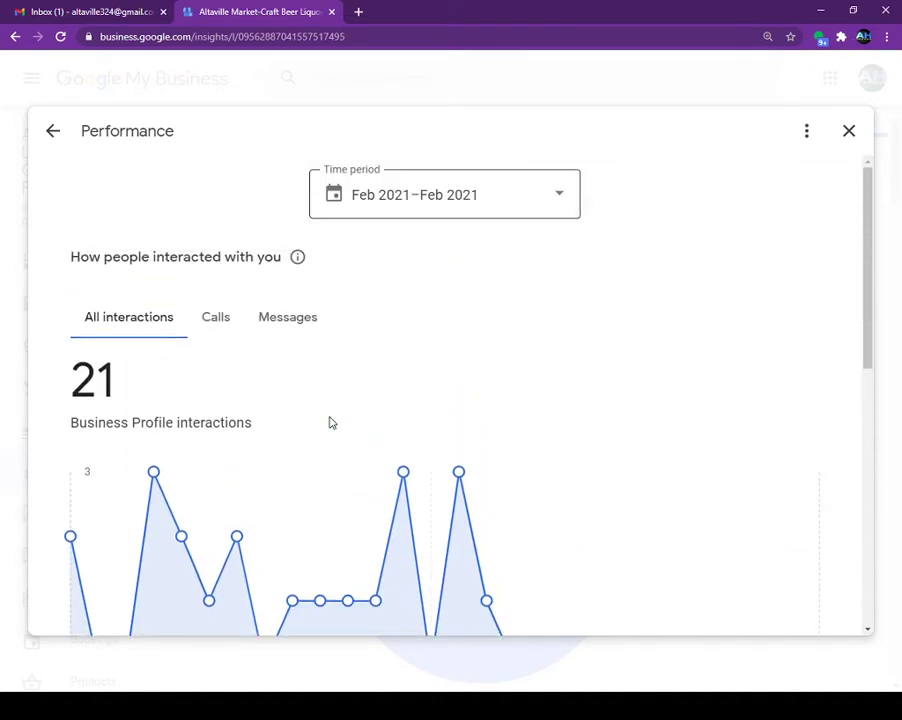
View the Messages, Calls and All interactions charts for February, and close the performance report.
{"action": "left_click", "coordinate": [252, 324]}
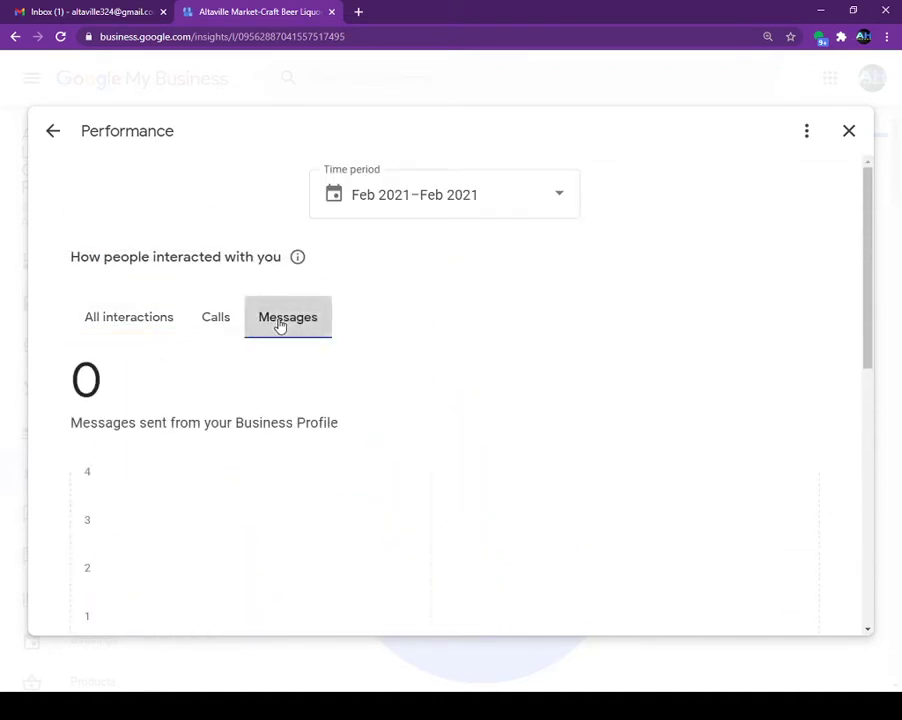
{"action": "left_click", "coordinate": [229, 325]}
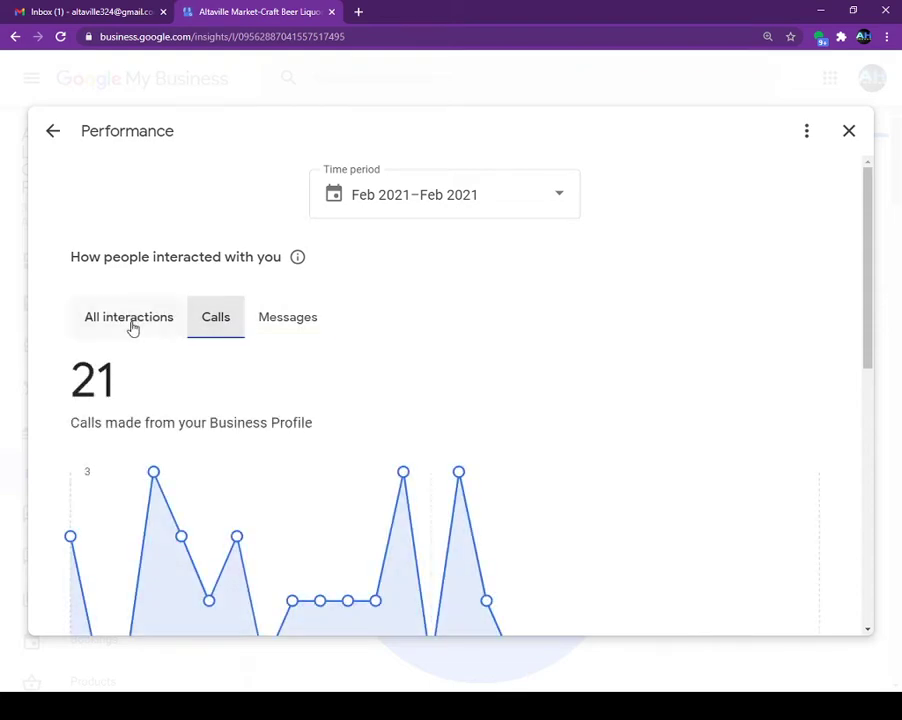
{"action": "left_click", "coordinate": [131, 326]}
{"action": "scroll", "coordinate": [221, 402], "scroll_direction": "down", "scroll_amount": 5}
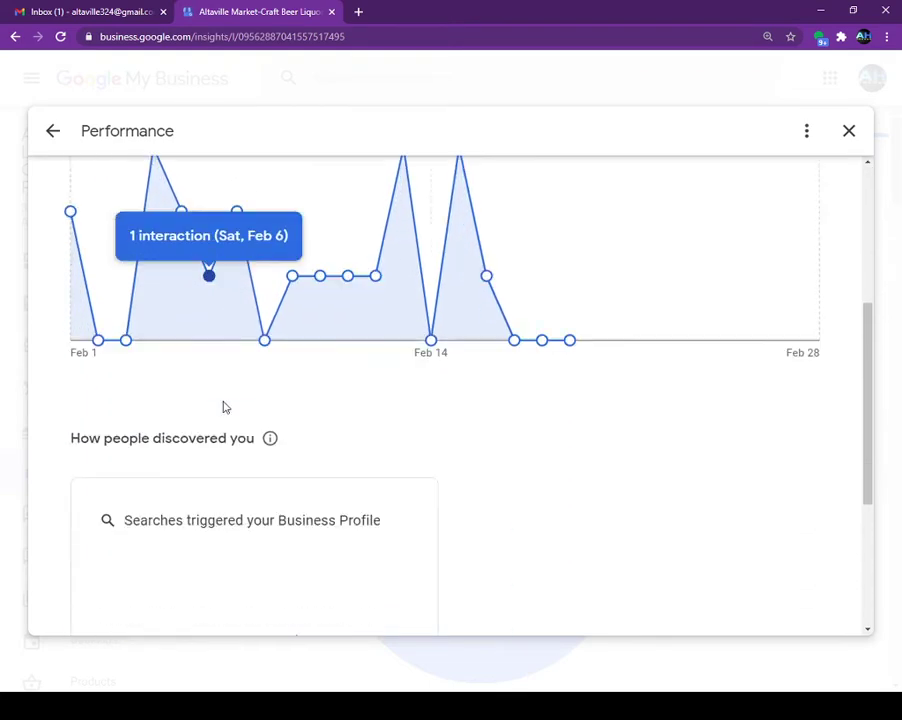
{"action": "scroll", "coordinate": [223, 404], "scroll_direction": "up", "scroll_amount": 5}
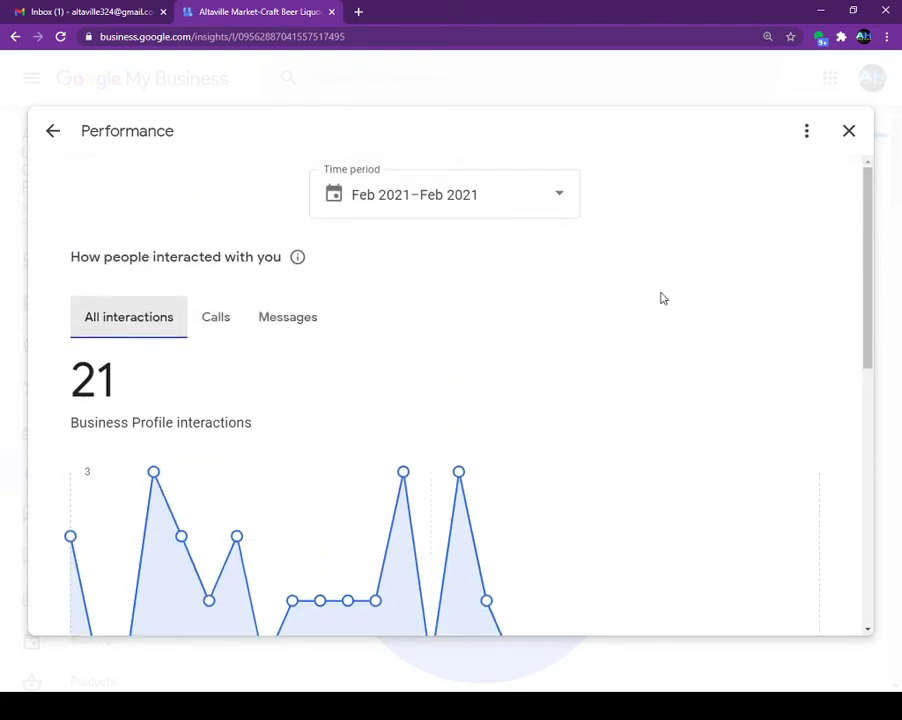
{"action": "left_click", "coordinate": [850, 136]}
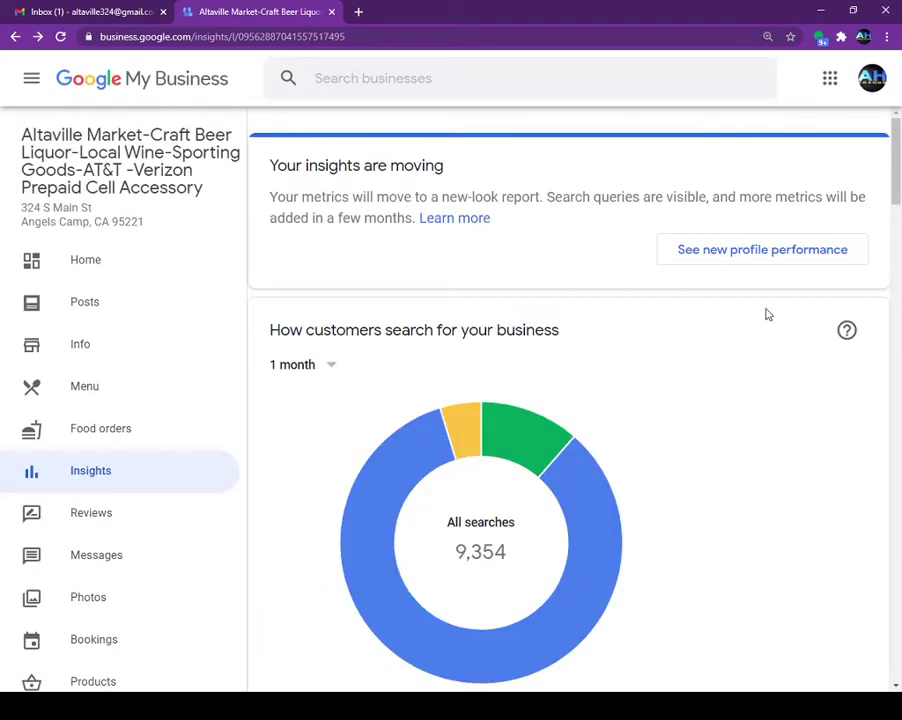
Review the Insights page again, from customer searches and listing views through directions requests and popular times to photo views.
{"action": "scroll", "coordinate": [597, 273], "scroll_direction": "down", "scroll_amount": 1}
{"action": "scroll", "coordinate": [597, 273], "scroll_direction": "down", "scroll_amount": 6}
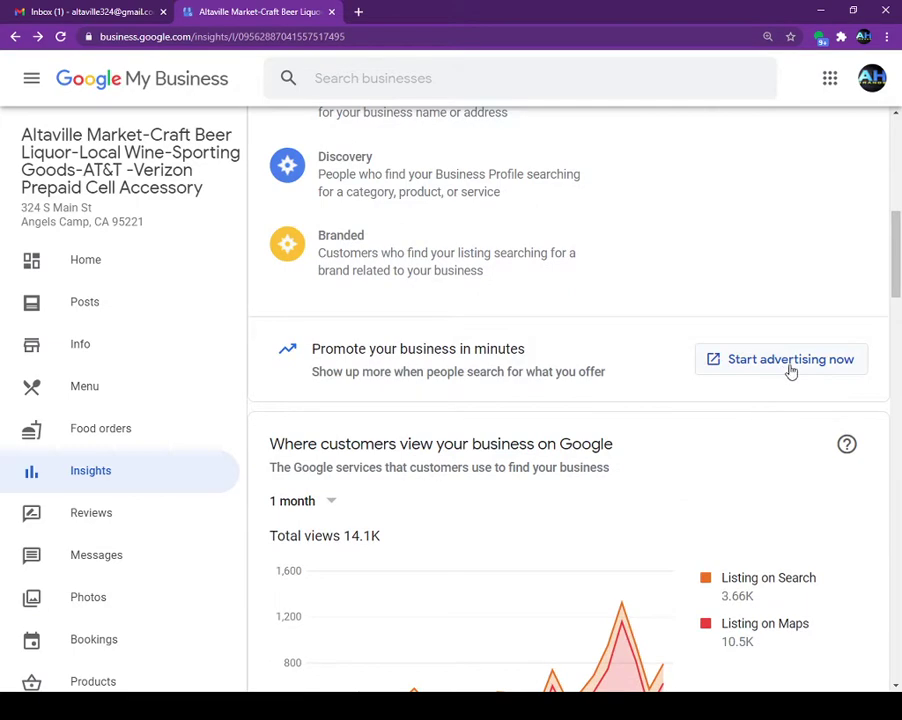
{"action": "scroll", "coordinate": [652, 385], "scroll_direction": "down", "scroll_amount": 1}
{"action": "scroll", "coordinate": [705, 358], "scroll_direction": "down", "scroll_amount": 5}
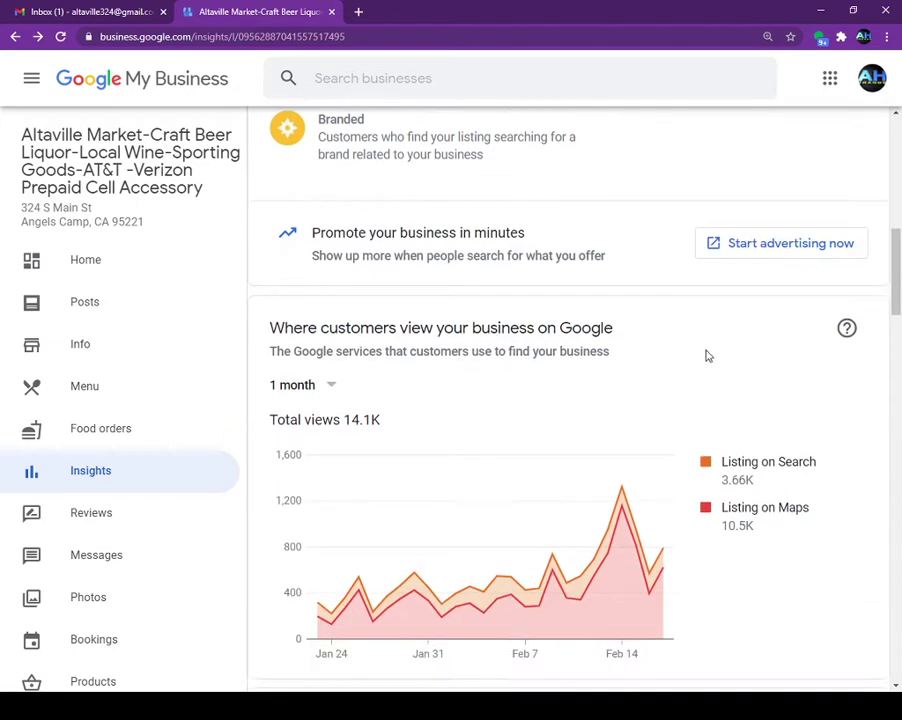
{"action": "scroll", "coordinate": [705, 358], "scroll_direction": "down", "scroll_amount": 4}
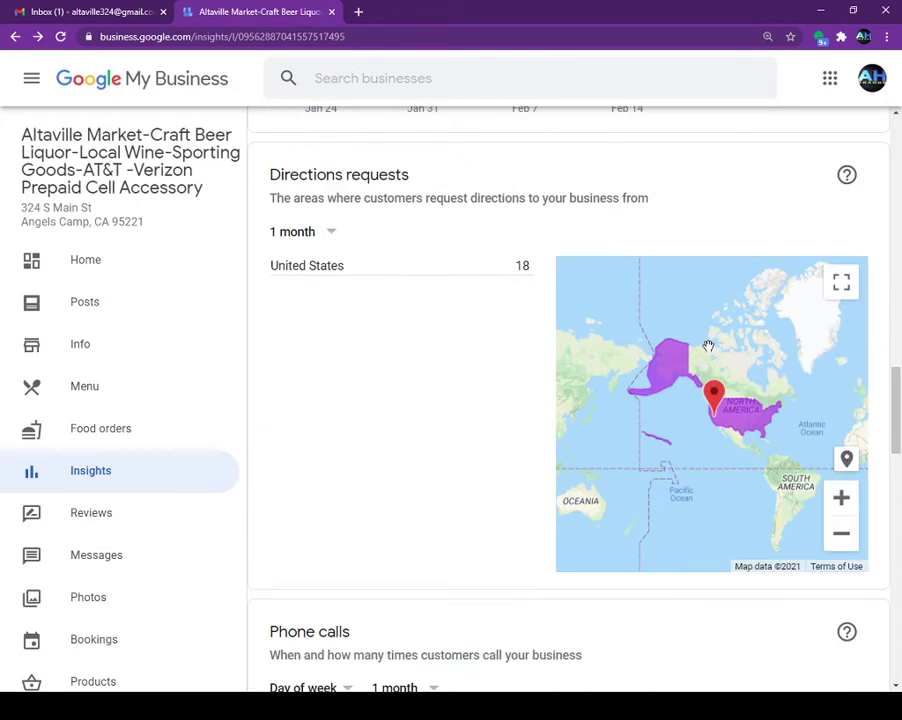
{"action": "scroll", "coordinate": [533, 464], "scroll_direction": "down", "scroll_amount": 14}
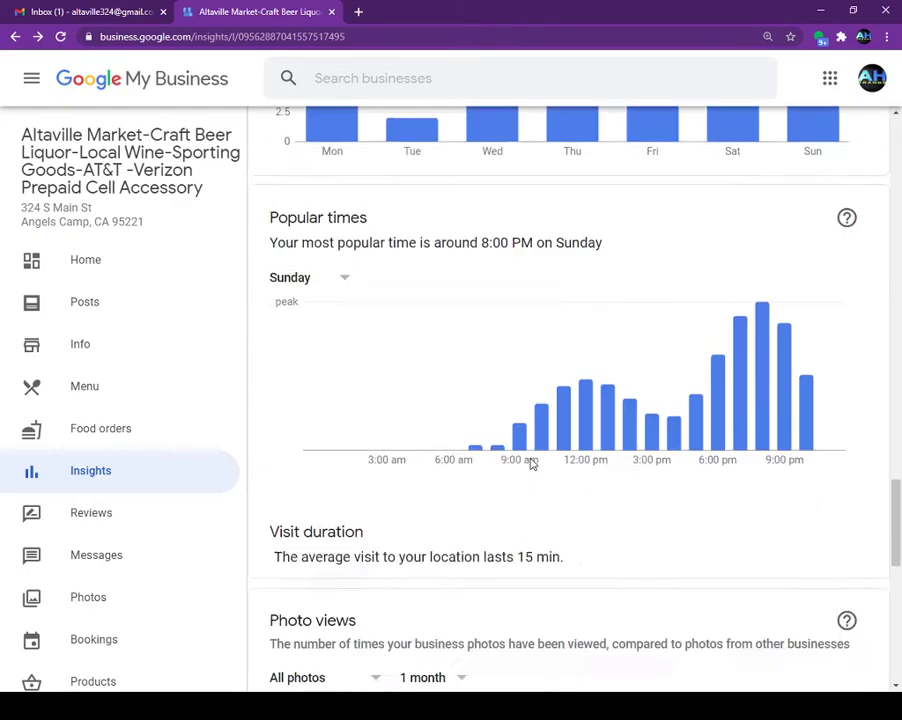
{"action": "scroll", "coordinate": [535, 470], "scroll_direction": "up", "scroll_amount": 13}
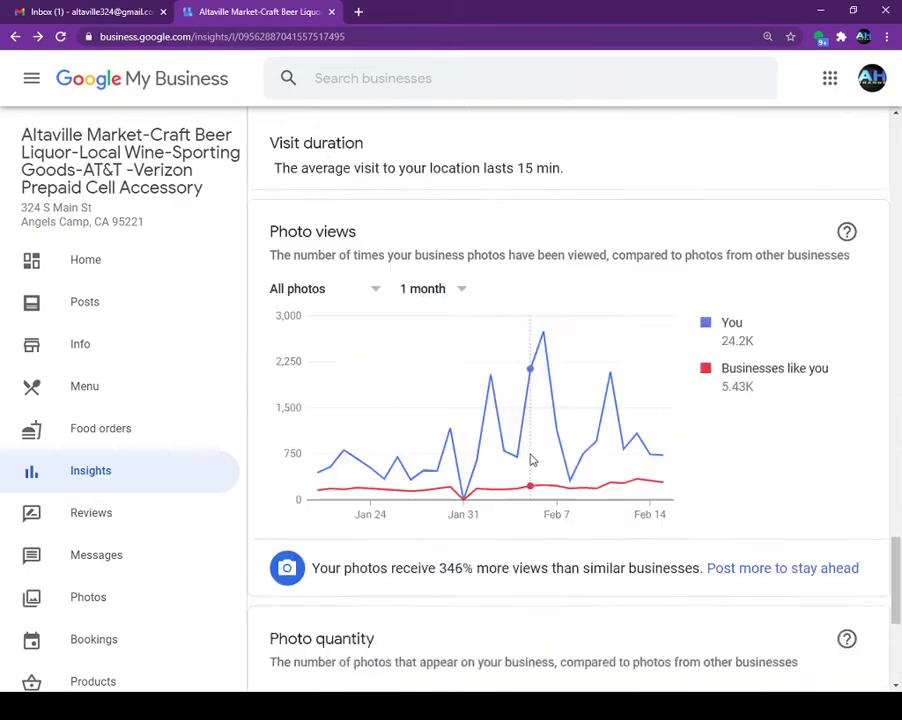
{"action": "scroll", "coordinate": [537, 481], "scroll_direction": "up", "scroll_amount": 15}
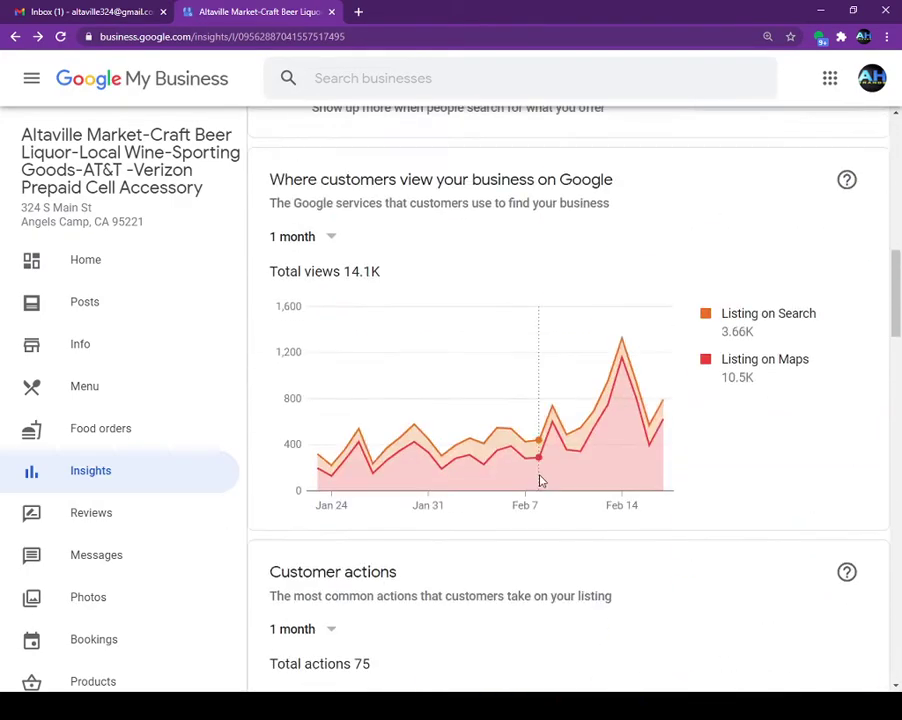
{"action": "scroll", "coordinate": [793, 512], "scroll_direction": "up", "scroll_amount": 2}
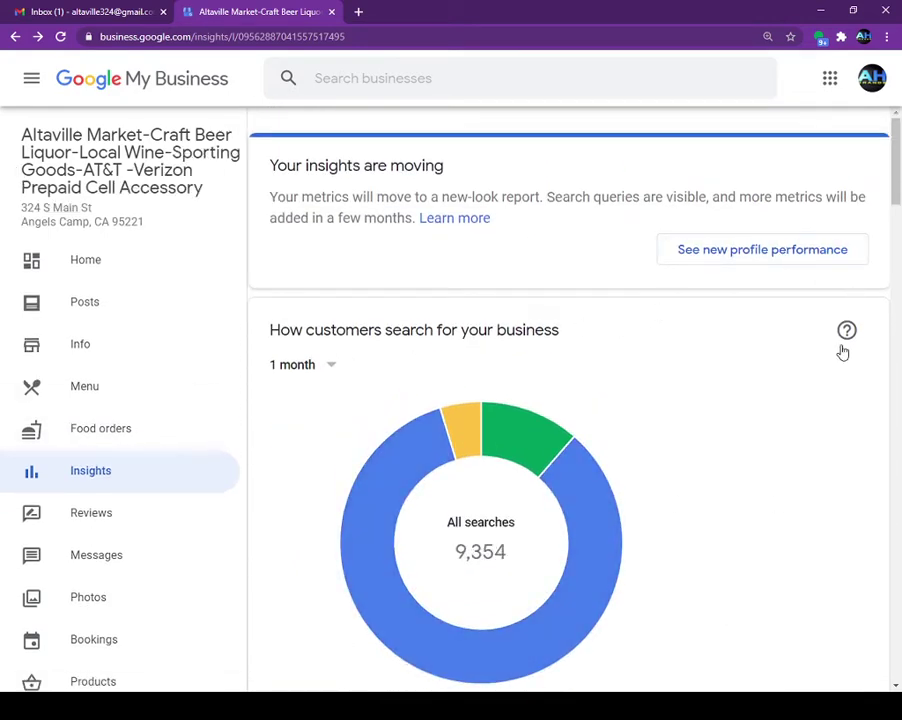
Reopen the new profile performance report and bring up its Searches breakdown for Sep 2020–Feb 2021.
{"action": "left_click", "coordinate": [783, 255]}
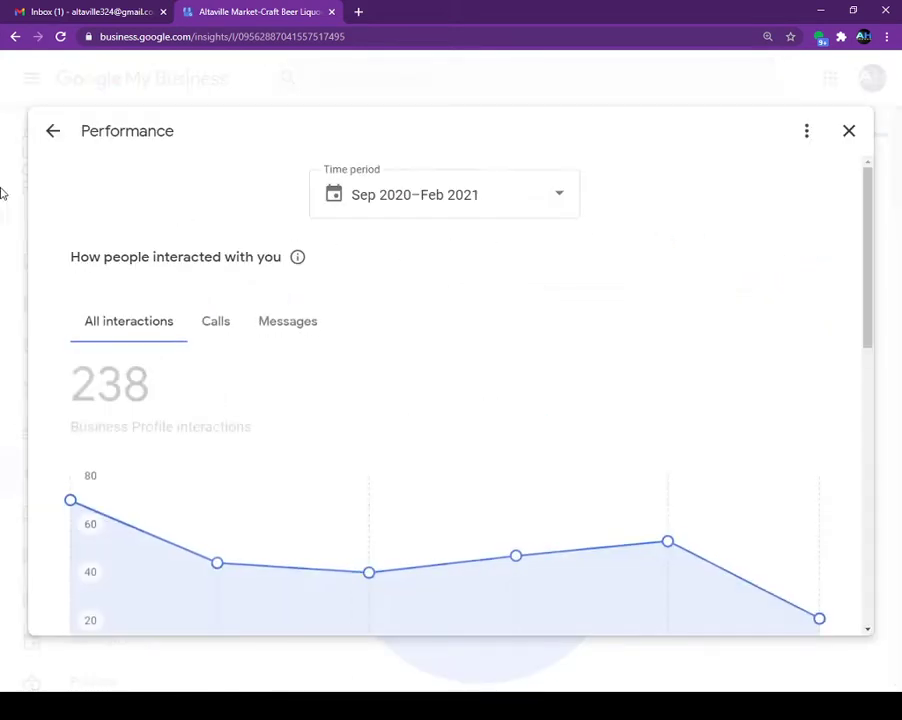
{"action": "mouse_move", "coordinate": [341, 474]}
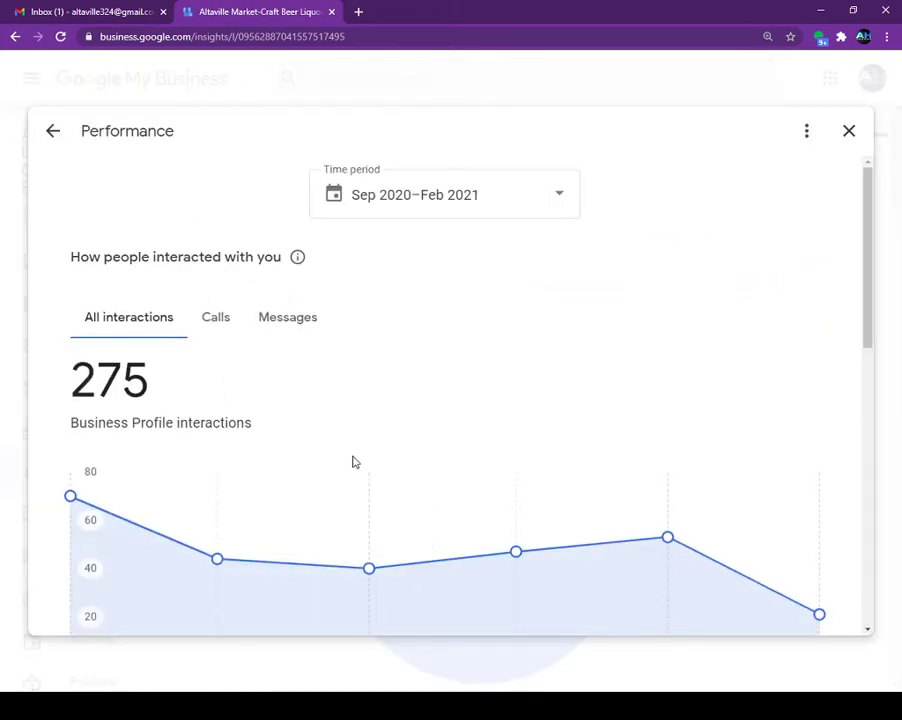
{"action": "scroll", "coordinate": [515, 406], "scroll_direction": "down", "scroll_amount": 6}
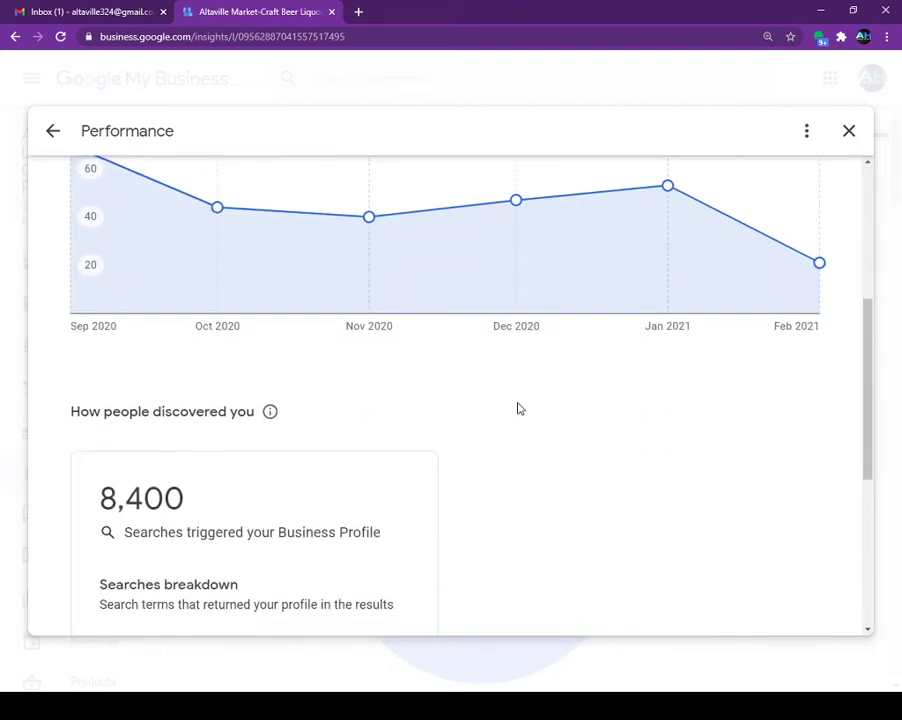
{"action": "scroll", "coordinate": [516, 407], "scroll_direction": "down", "scroll_amount": 1}
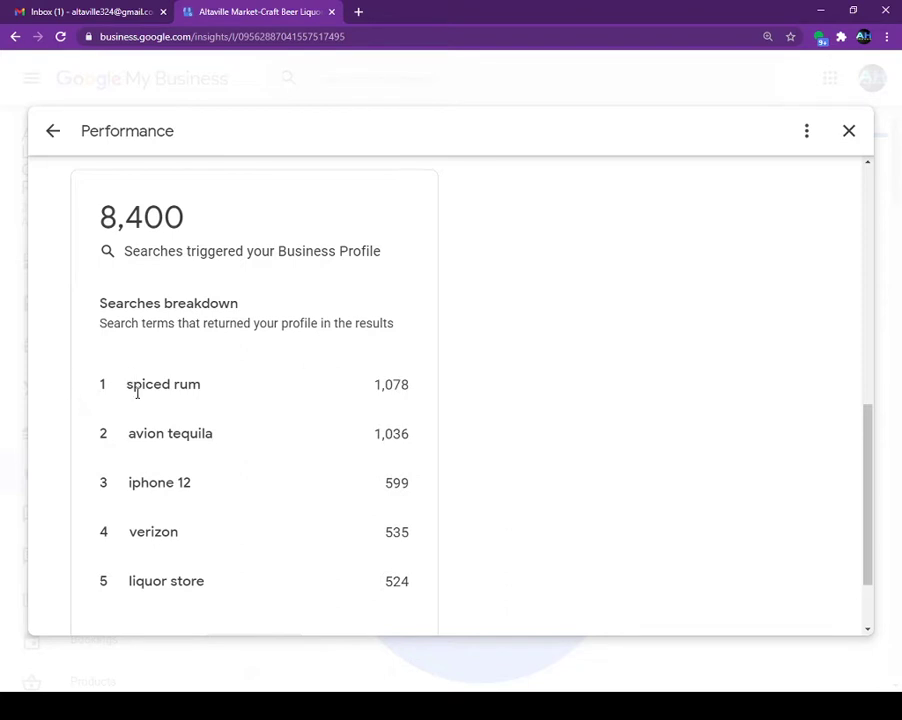
Highlight the spiced rum, avion tequila and iphone 12 entries one after another in the Searches breakdown.
{"action": "left_click_drag", "start_coordinate": [125, 387], "coordinate": [415, 387]}
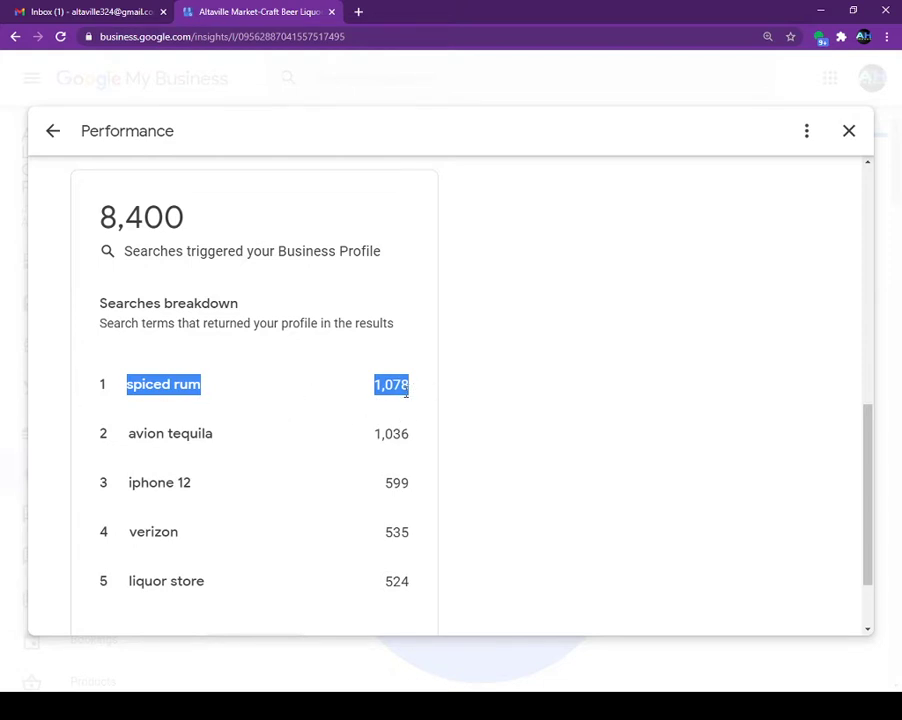
{"action": "left_click", "coordinate": [406, 390]}
{"action": "left_click_drag", "start_coordinate": [124, 392], "coordinate": [264, 386]}
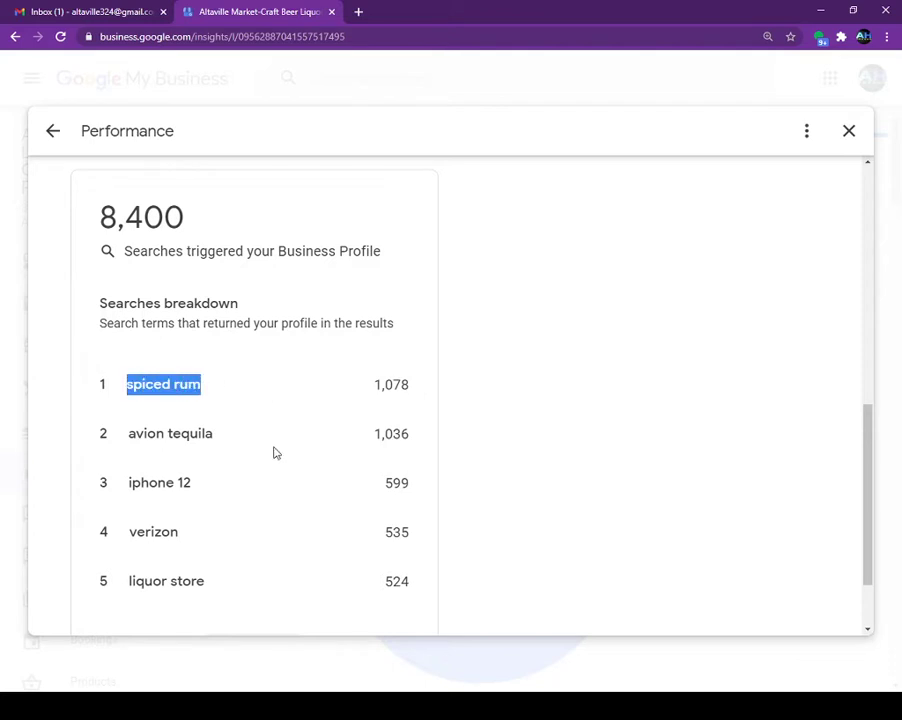
{"action": "left_click", "coordinate": [121, 446]}
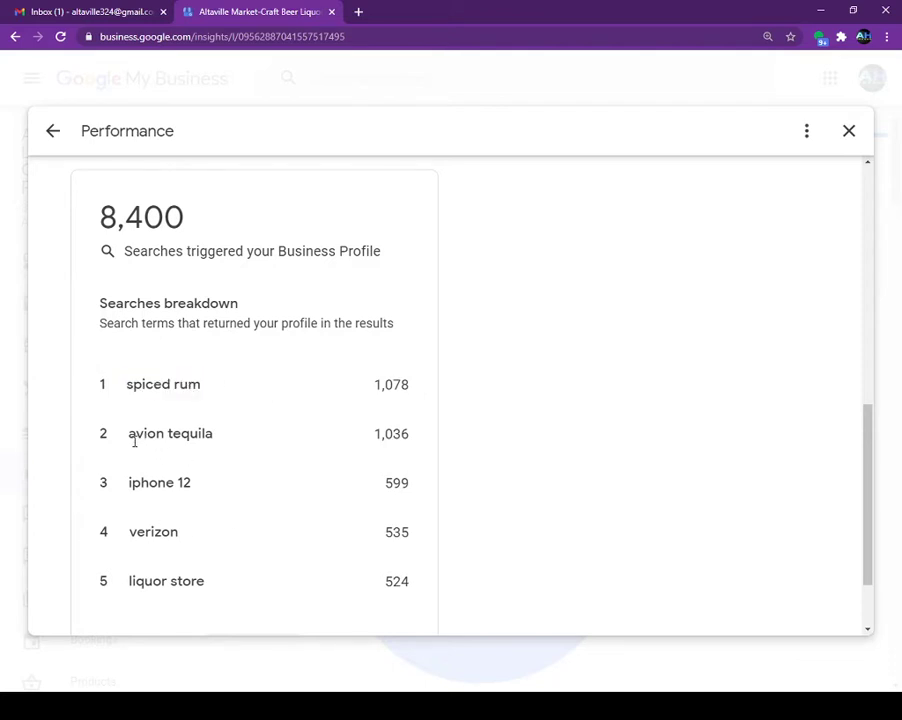
{"action": "left_click_drag", "start_coordinate": [134, 441], "coordinate": [464, 459]}
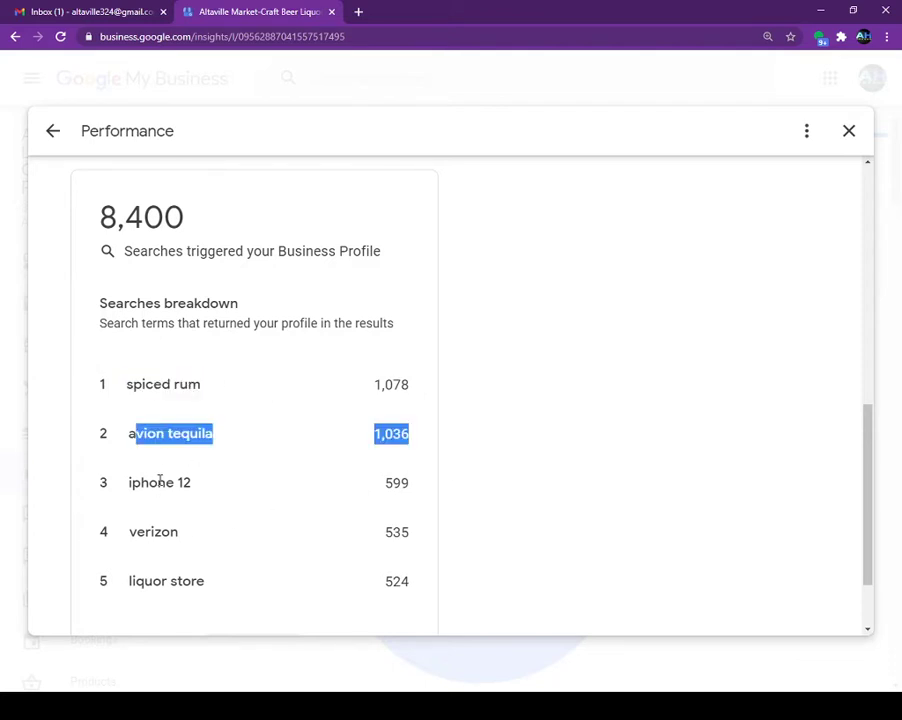
{"action": "left_click_drag", "start_coordinate": [140, 482], "coordinate": [460, 484]}
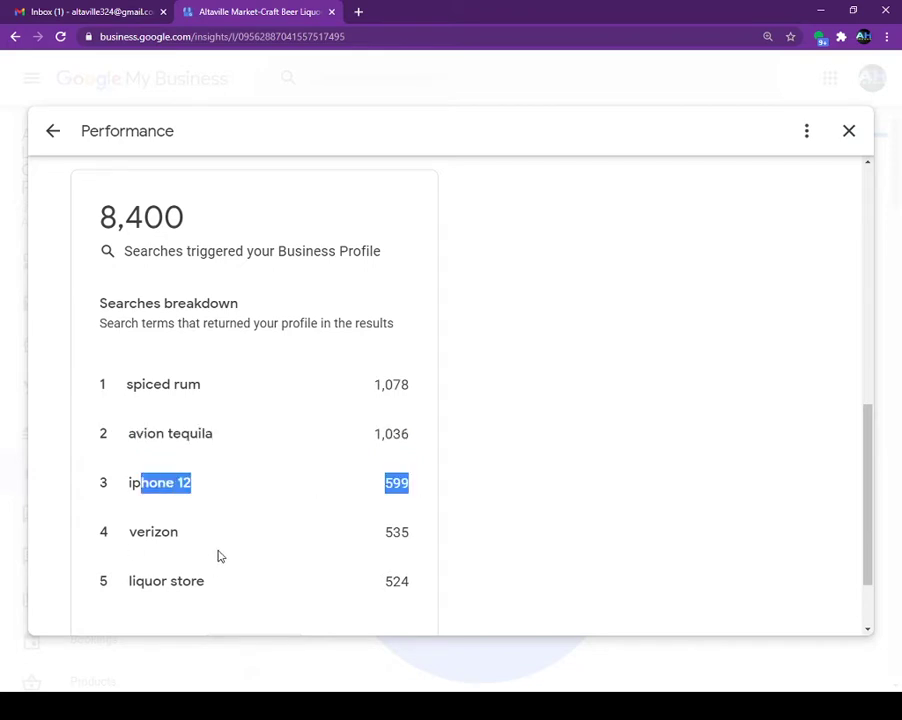
Open the full Searches breakdown list and look through the search terms beyond the top five.
{"action": "scroll", "coordinate": [220, 556], "scroll_direction": "down", "scroll_amount": 2}
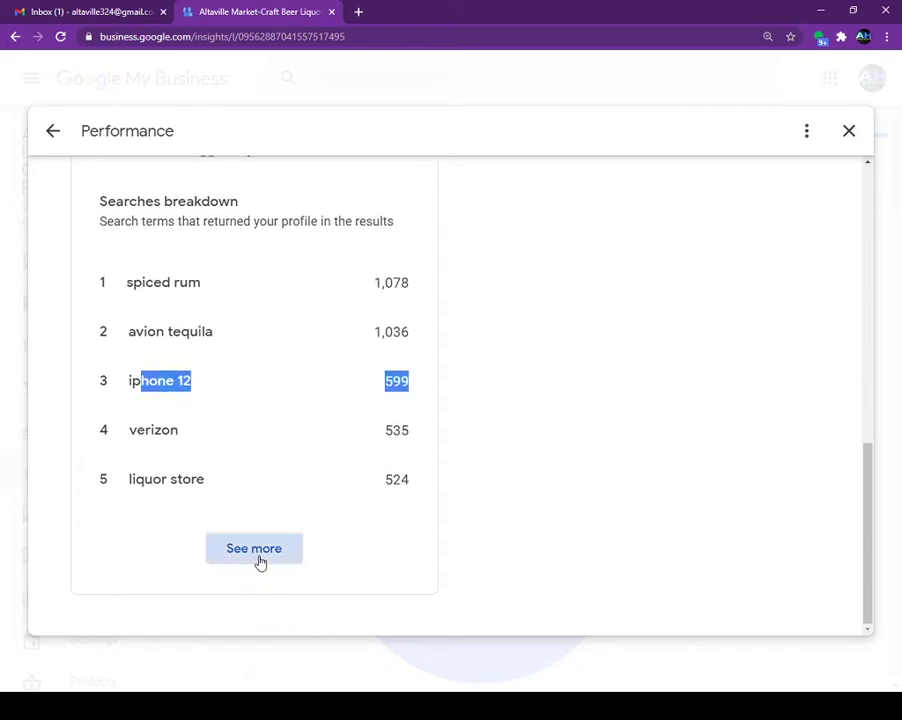
{"action": "left_click", "coordinate": [256, 550]}
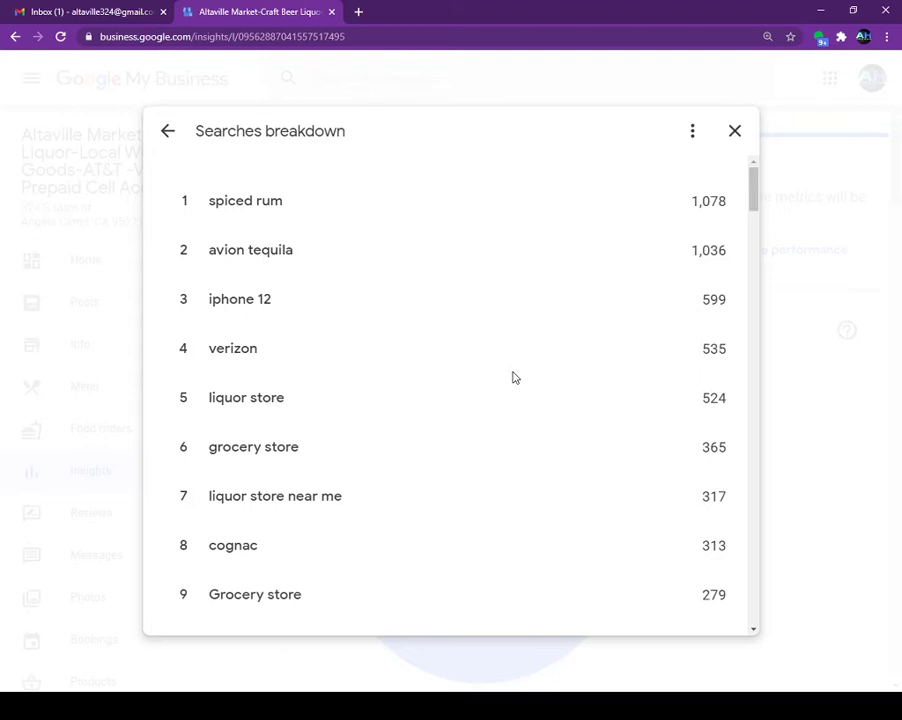
{"action": "scroll", "coordinate": [415, 374], "scroll_direction": "down", "scroll_amount": 4}
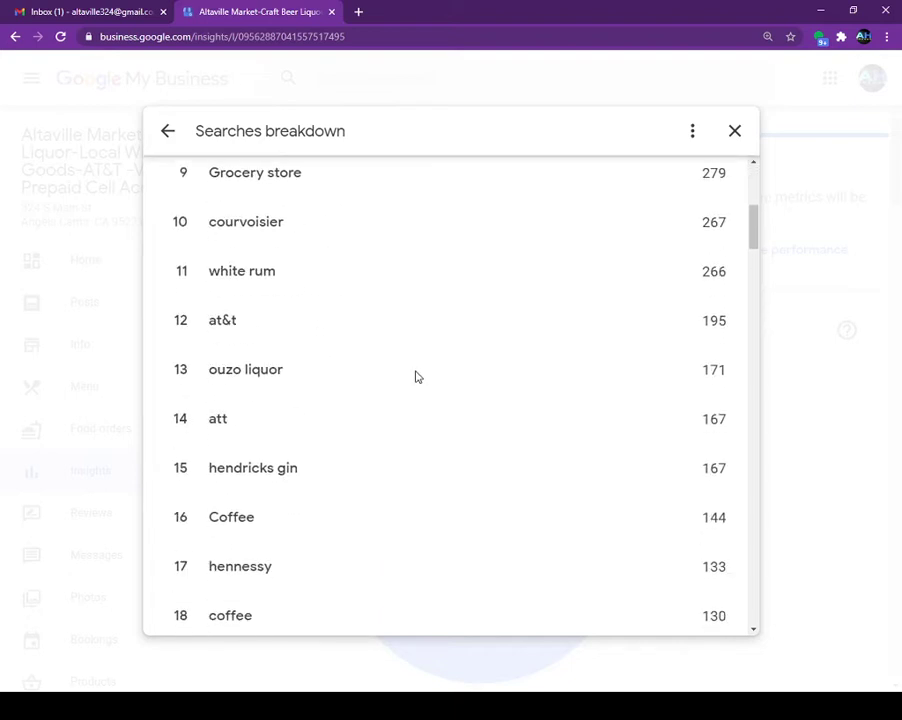
{"action": "scroll", "coordinate": [417, 376], "scroll_direction": "down", "scroll_amount": 2}
{"action": "scroll", "coordinate": [427, 392], "scroll_direction": "up", "scroll_amount": 6}
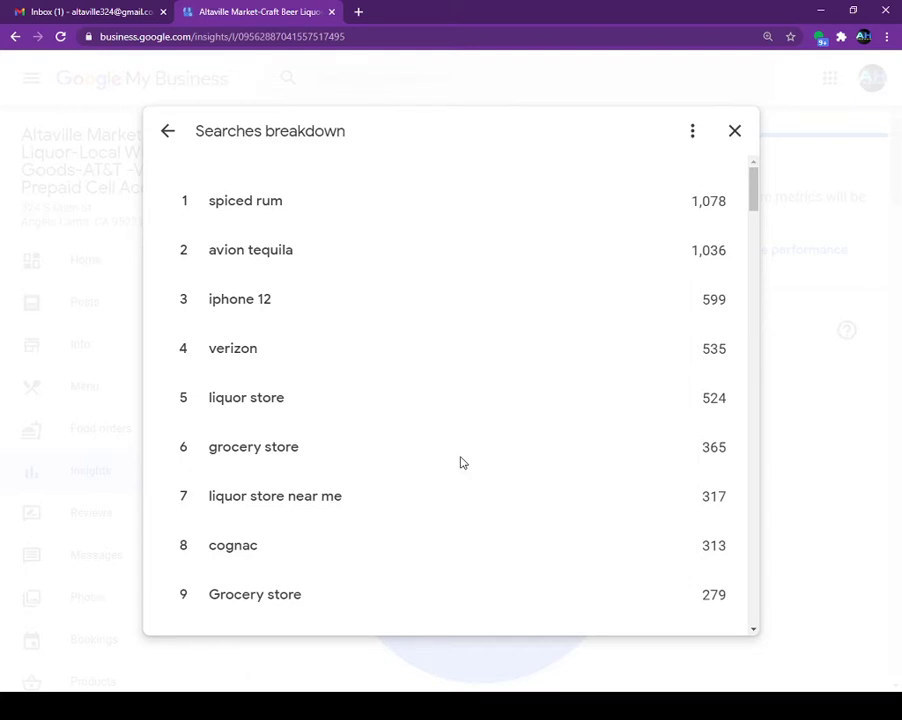
Close the Searches breakdown and examine the Direct, Discovery and Branded search types on the Insights page.
{"action": "left_click", "coordinate": [734, 133]}
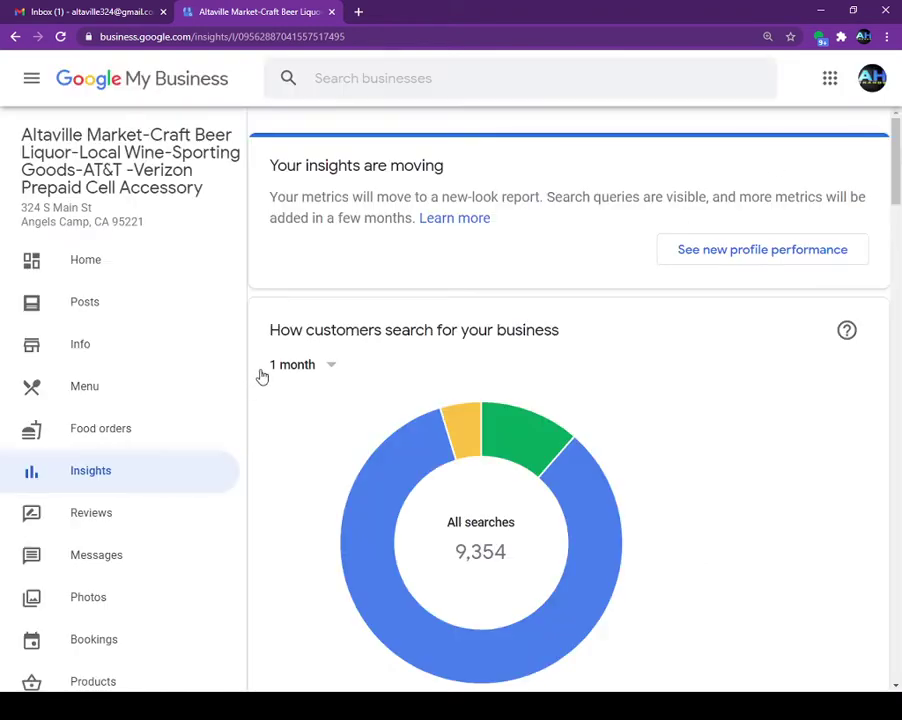
{"action": "mouse_move", "coordinate": [424, 431]}
{"action": "scroll", "coordinate": [424, 431], "scroll_direction": "down", "scroll_amount": 1}
{"action": "scroll", "coordinate": [424, 431], "scroll_direction": "down", "scroll_amount": 2}
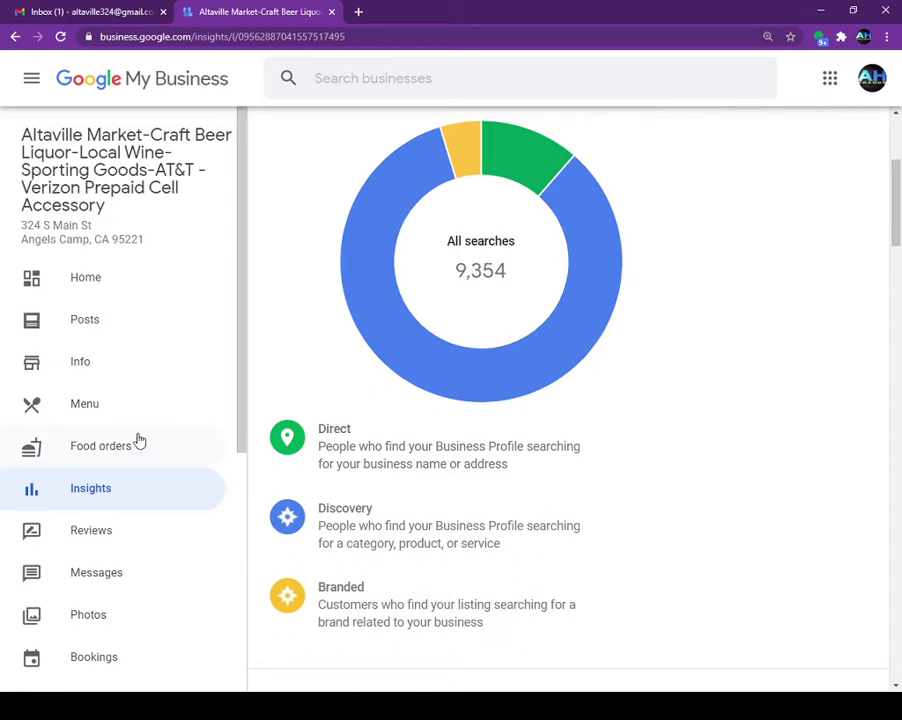
Open the store's posts and highlight the description text of the latest Bacardi spiced rum post.
{"action": "left_click", "coordinate": [83, 322]}
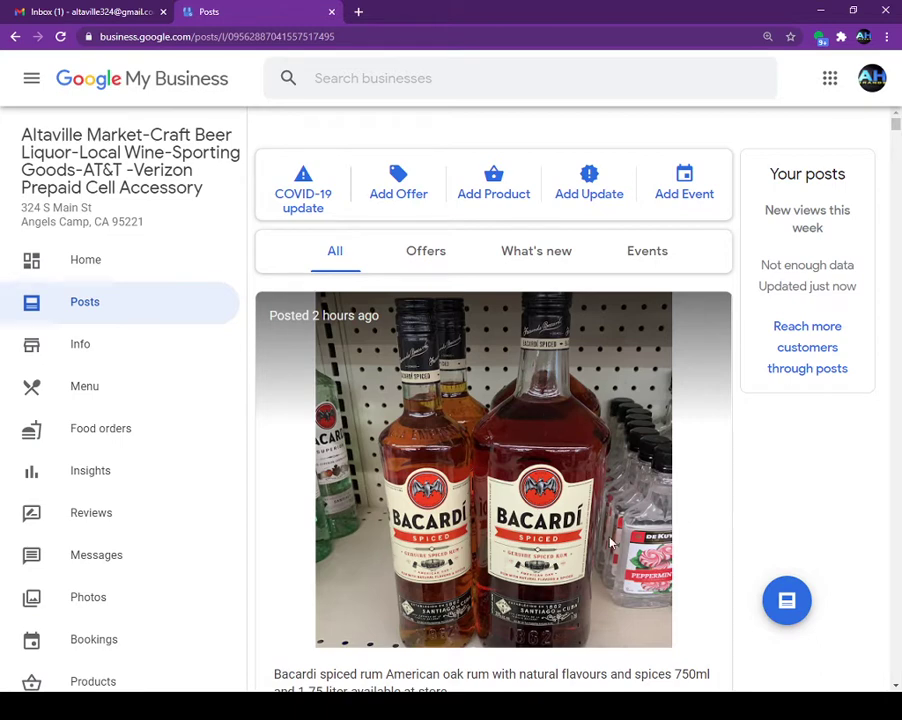
{"action": "scroll", "coordinate": [612, 543], "scroll_direction": "down", "scroll_amount": 1}
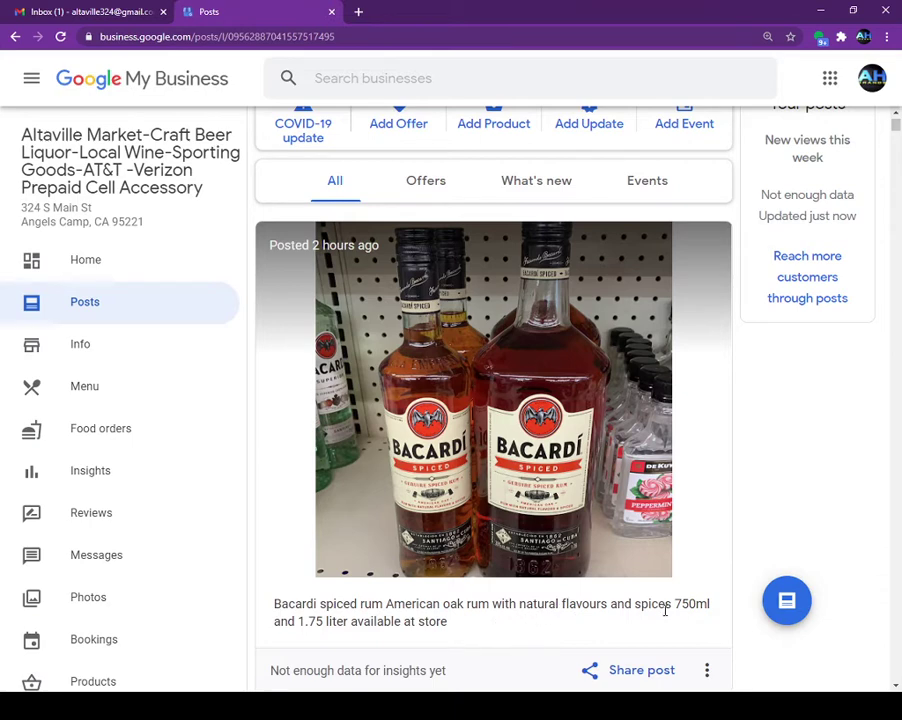
{"action": "left_click_drag", "start_coordinate": [283, 606], "coordinate": [453, 618]}
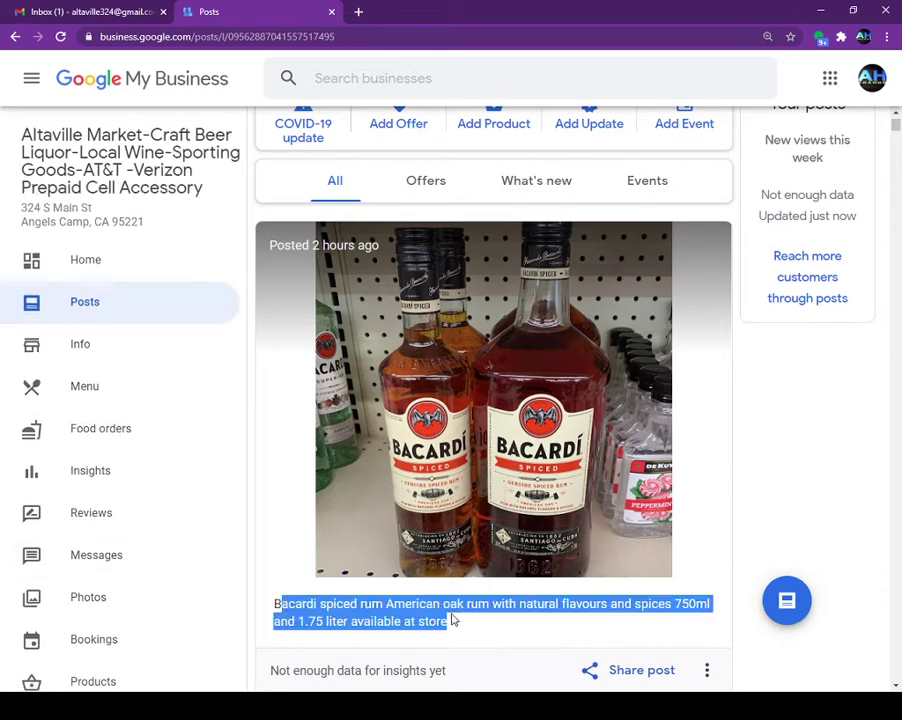
Clear the full-text highlight and mark individual words in the Bacardi spiced rum post's description.
{"action": "left_click", "coordinate": [374, 617]}
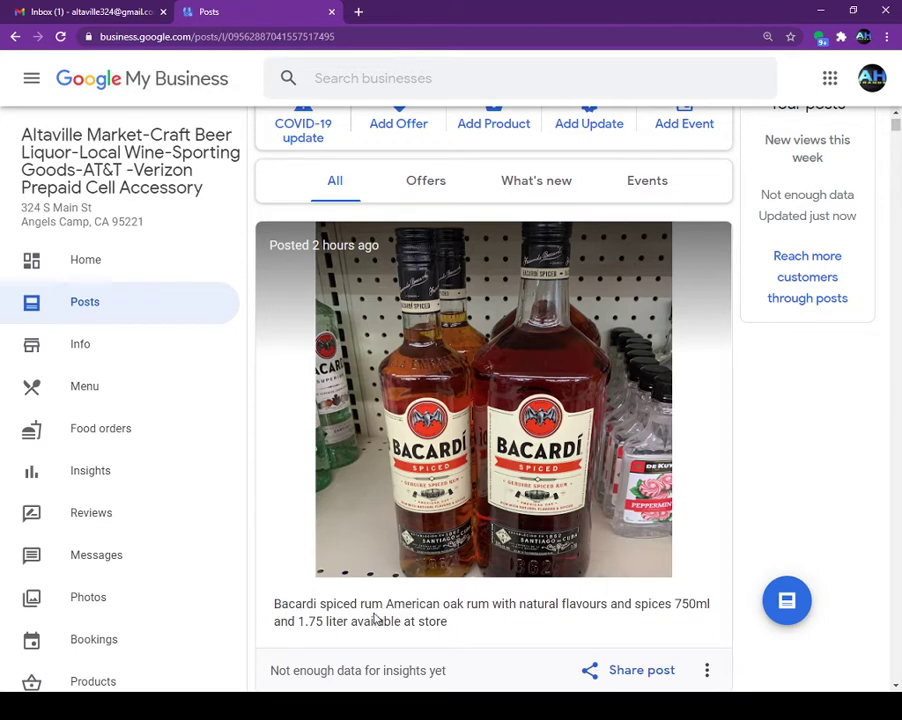
{"action": "double_click", "coordinate": [453, 604]}
{"action": "left_click_drag", "start_coordinate": [283, 604], "coordinate": [314, 604]}
Look through the older posts down to the Christmas Day post, checking each product description with its views and clicks.
{"action": "scroll", "coordinate": [305, 572], "scroll_direction": "down", "scroll_amount": 5}
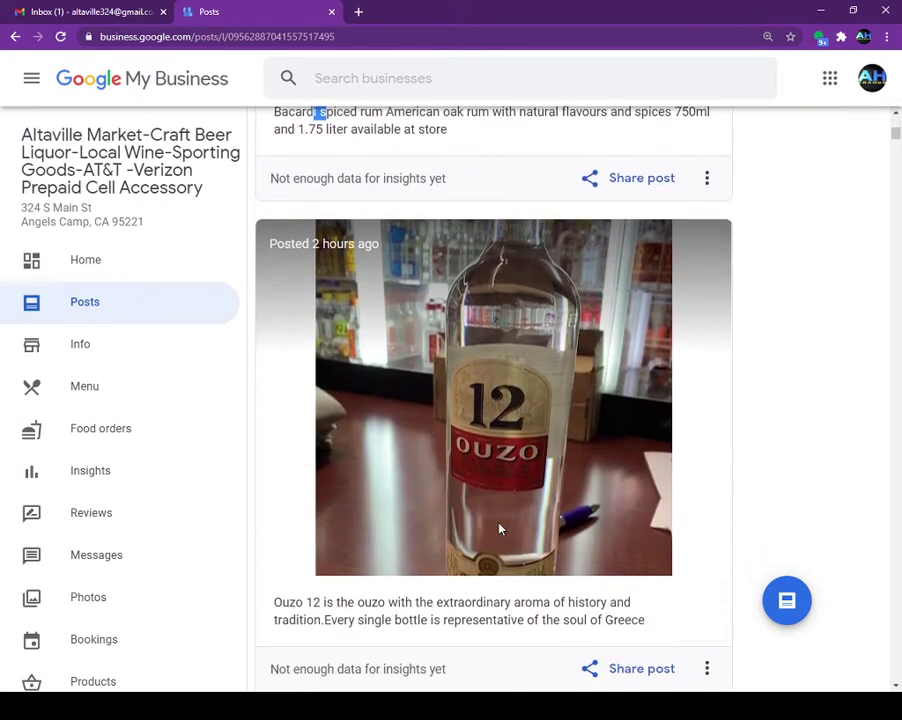
{"action": "scroll", "coordinate": [501, 528], "scroll_direction": "down", "scroll_amount": 5}
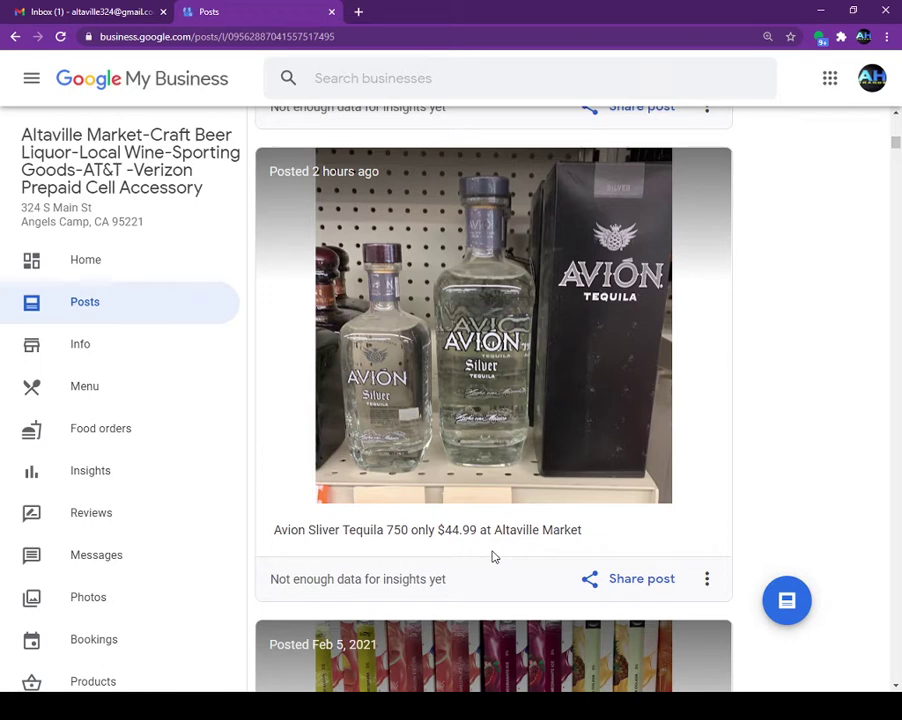
{"action": "scroll", "coordinate": [492, 557], "scroll_direction": "down", "scroll_amount": 5}
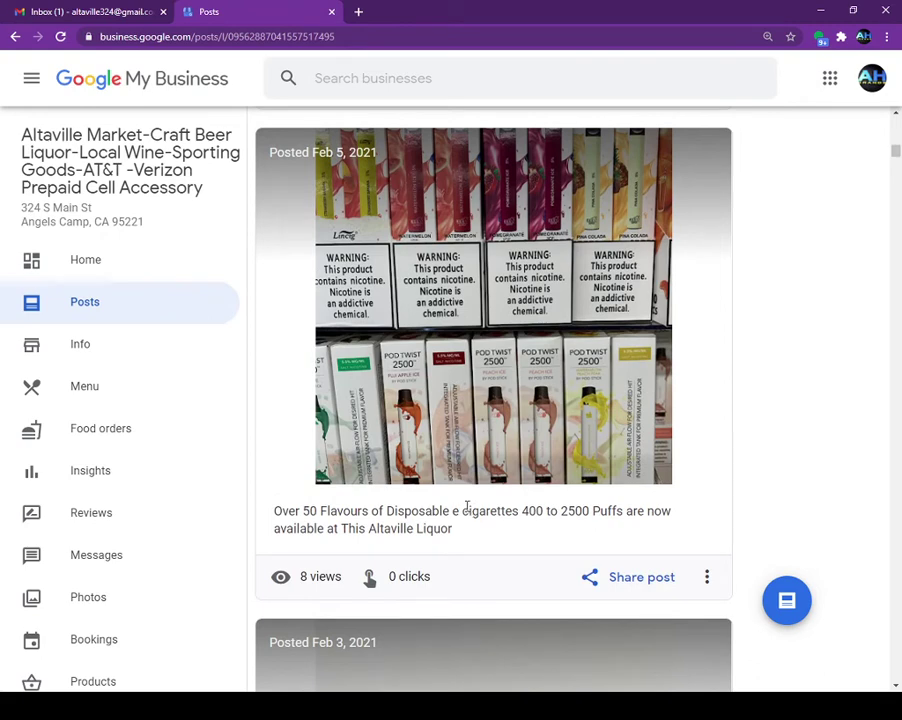
{"action": "scroll", "coordinate": [466, 507], "scroll_direction": "down", "scroll_amount": 1}
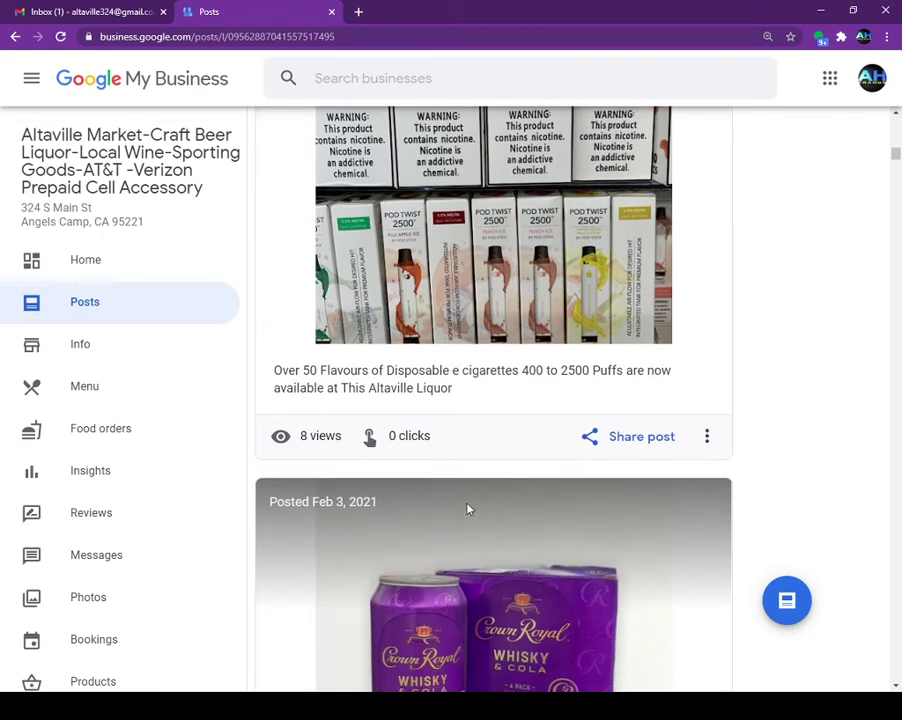
{"action": "scroll", "coordinate": [475, 515], "scroll_direction": "down", "scroll_amount": 4}
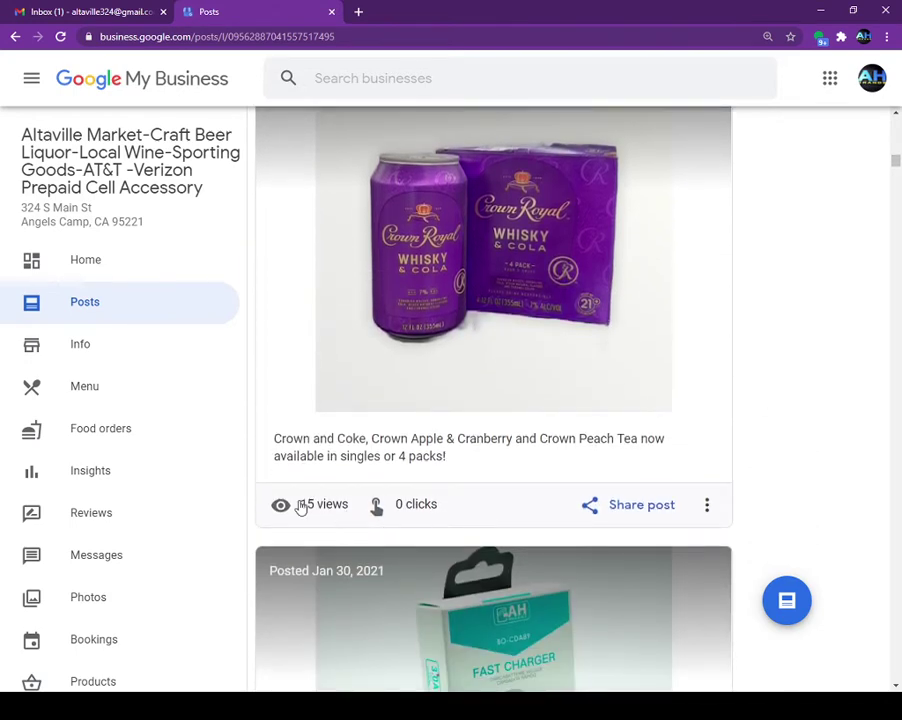
{"action": "scroll", "coordinate": [396, 422], "scroll_direction": "down", "scroll_amount": 5}
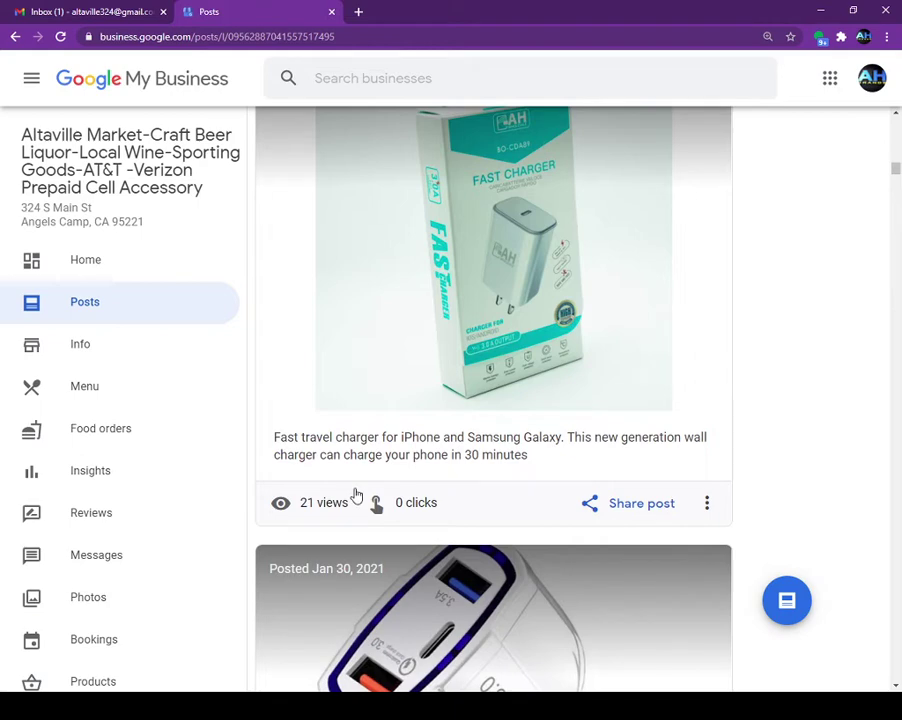
{"action": "scroll", "coordinate": [356, 495], "scroll_direction": "down", "scroll_amount": 5}
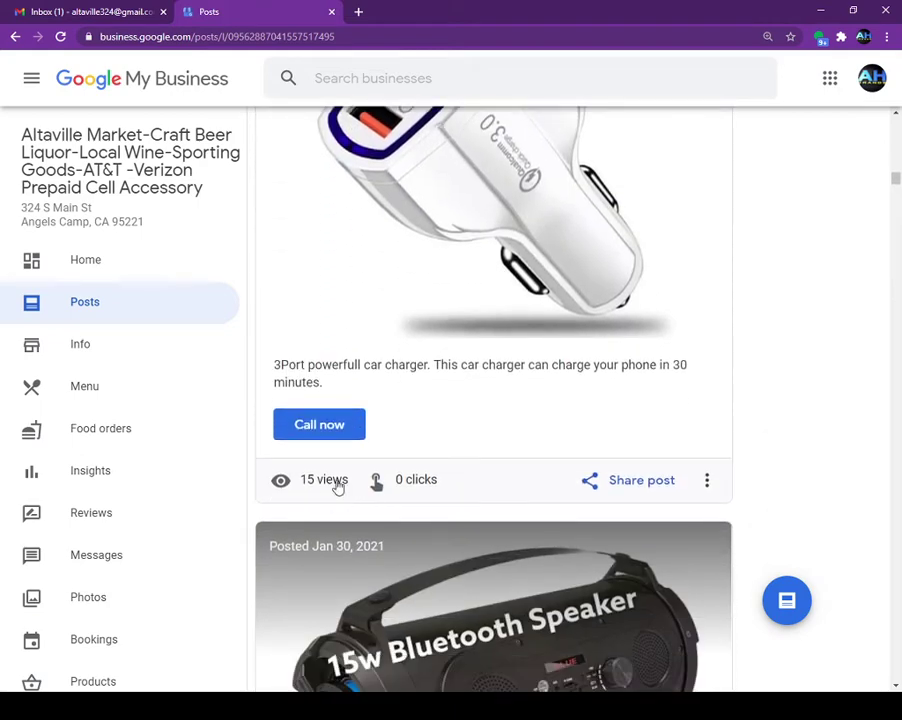
{"action": "scroll", "coordinate": [338, 487], "scroll_direction": "down", "scroll_amount": 5}
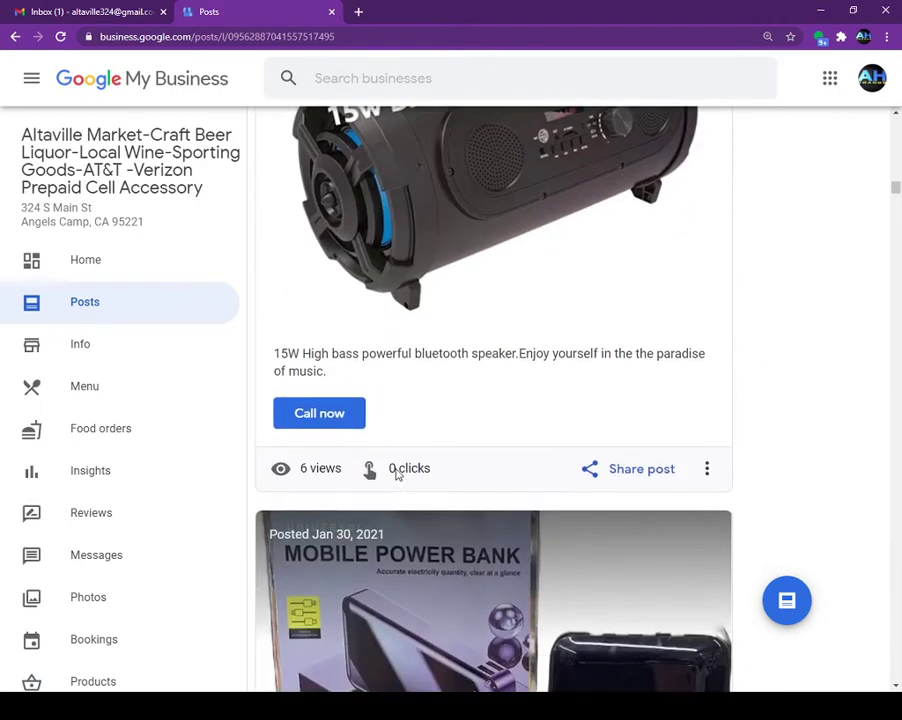
{"action": "scroll", "coordinate": [397, 474], "scroll_direction": "down", "scroll_amount": 5}
{"action": "scroll", "coordinate": [402, 468], "scroll_direction": "down", "scroll_amount": 2}
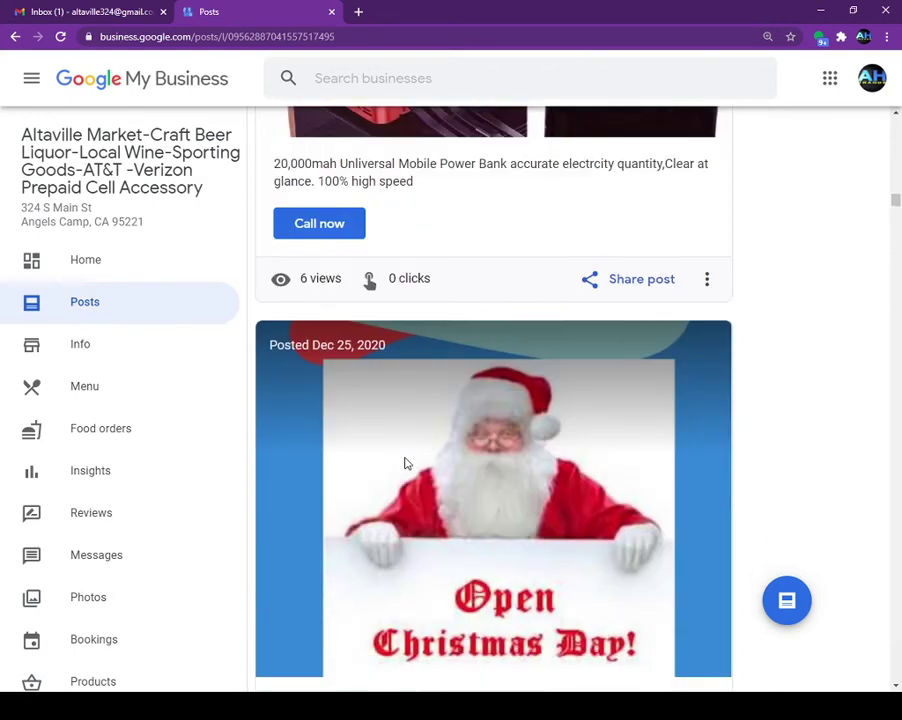
{"action": "scroll", "coordinate": [405, 463], "scroll_direction": "down", "scroll_amount": 3}
Start a new offer post from the post options and examine its photo, title, date and optional detail fields.
{"action": "scroll", "coordinate": [406, 466], "scroll_direction": "up", "scroll_amount": 10}
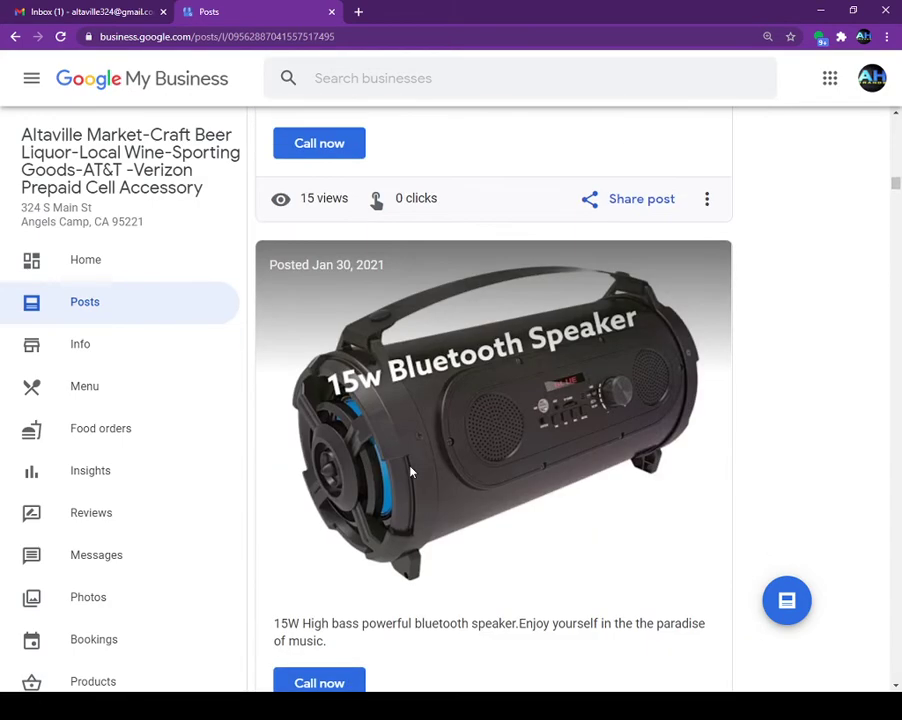
{"action": "scroll", "coordinate": [410, 472], "scroll_direction": "up", "scroll_amount": 15}
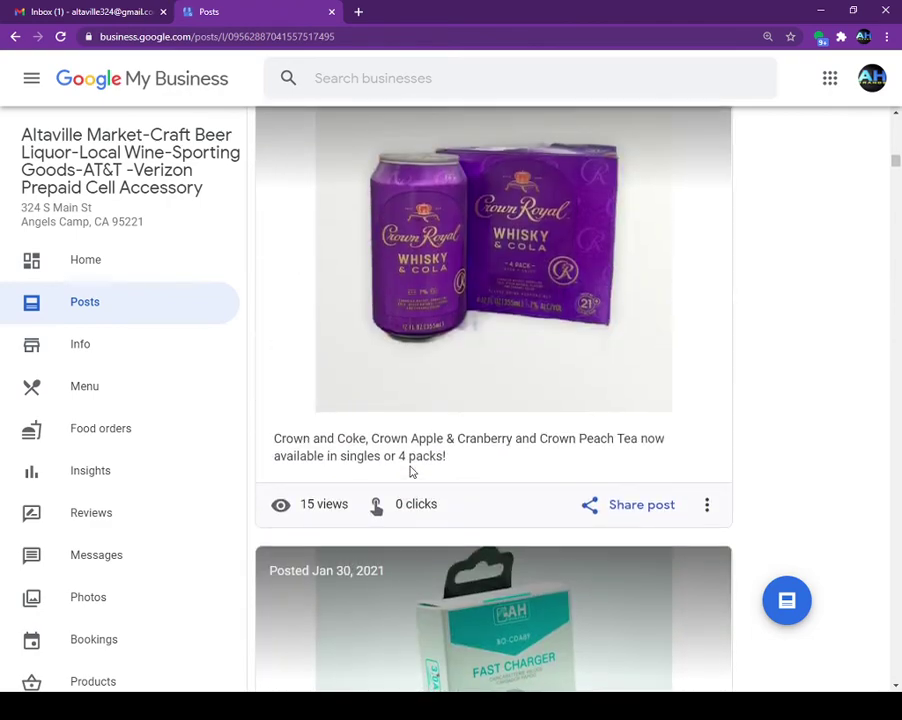
{"action": "scroll", "coordinate": [410, 470], "scroll_direction": "up", "scroll_amount": 4}
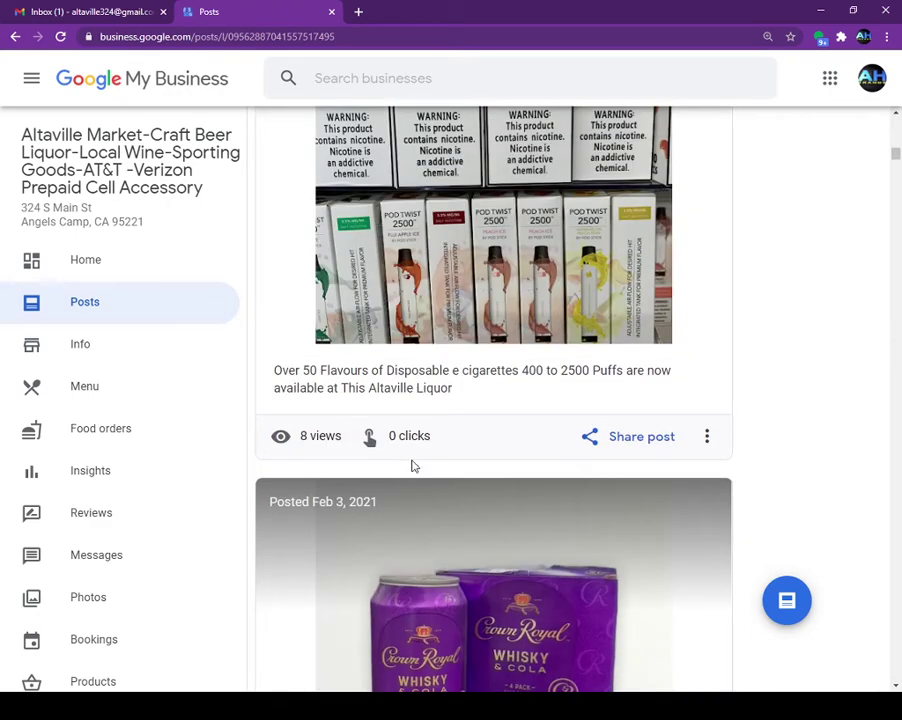
{"action": "scroll", "coordinate": [415, 470], "scroll_direction": "up", "scroll_amount": 10}
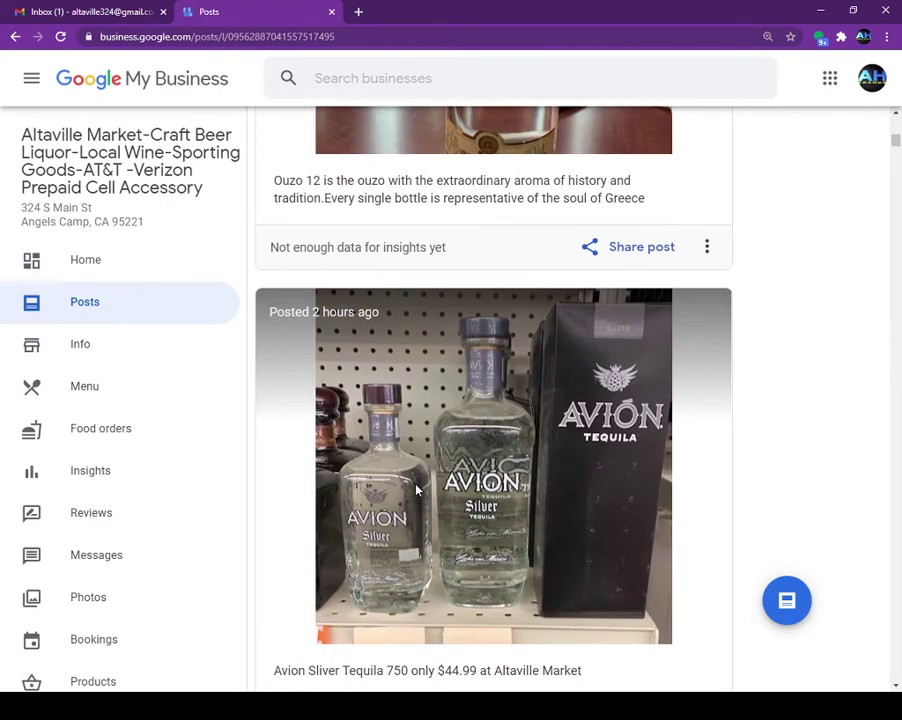
{"action": "scroll", "coordinate": [416, 485], "scroll_direction": "up", "scroll_amount": 8}
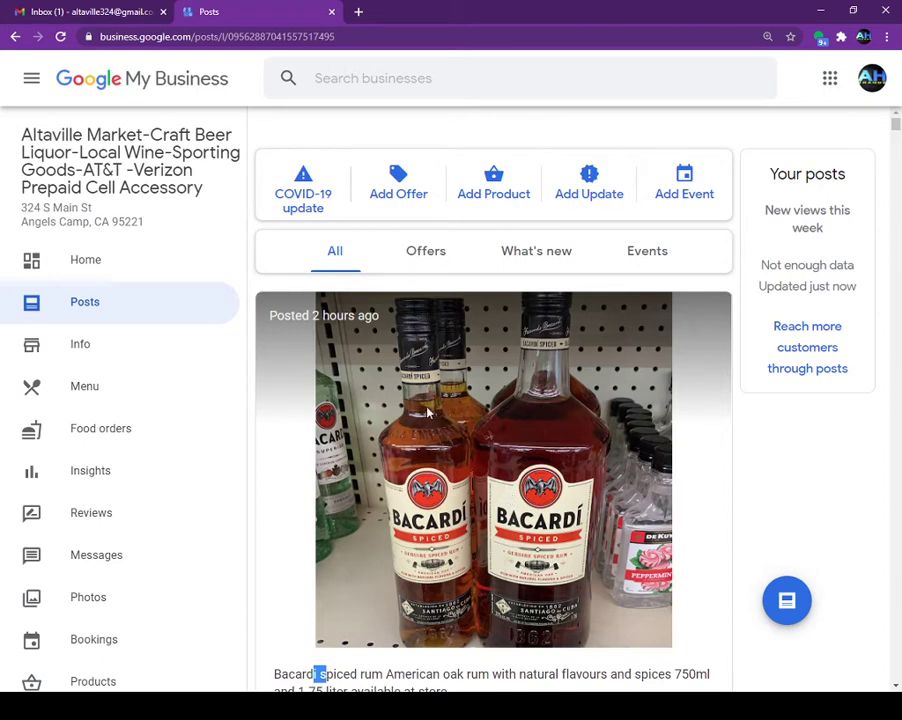
{"action": "left_click", "coordinate": [399, 193]}
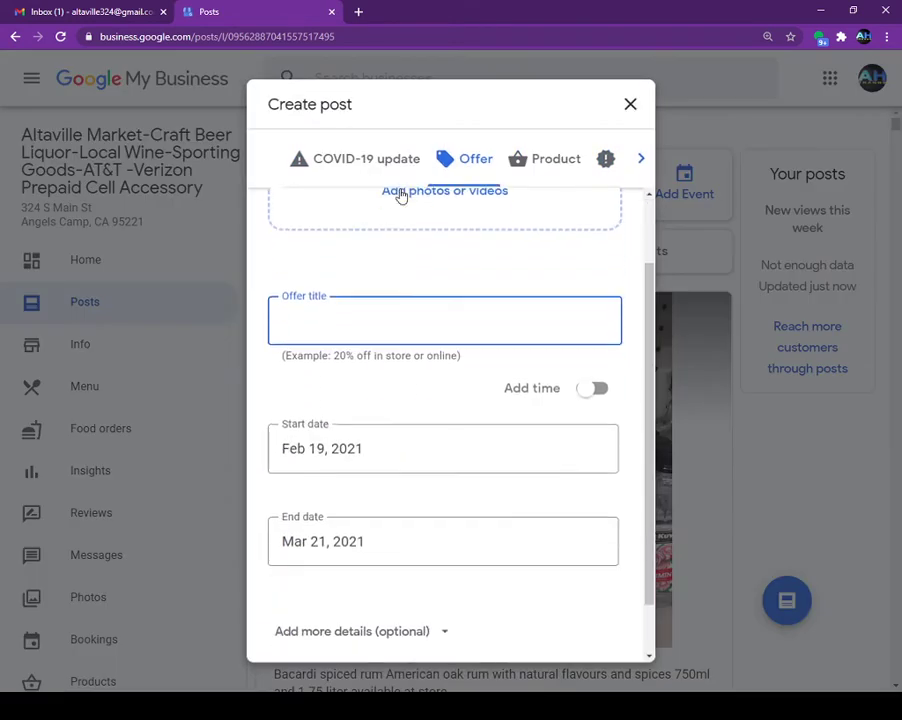
{"action": "scroll", "coordinate": [430, 381], "scroll_direction": "up", "scroll_amount": 2}
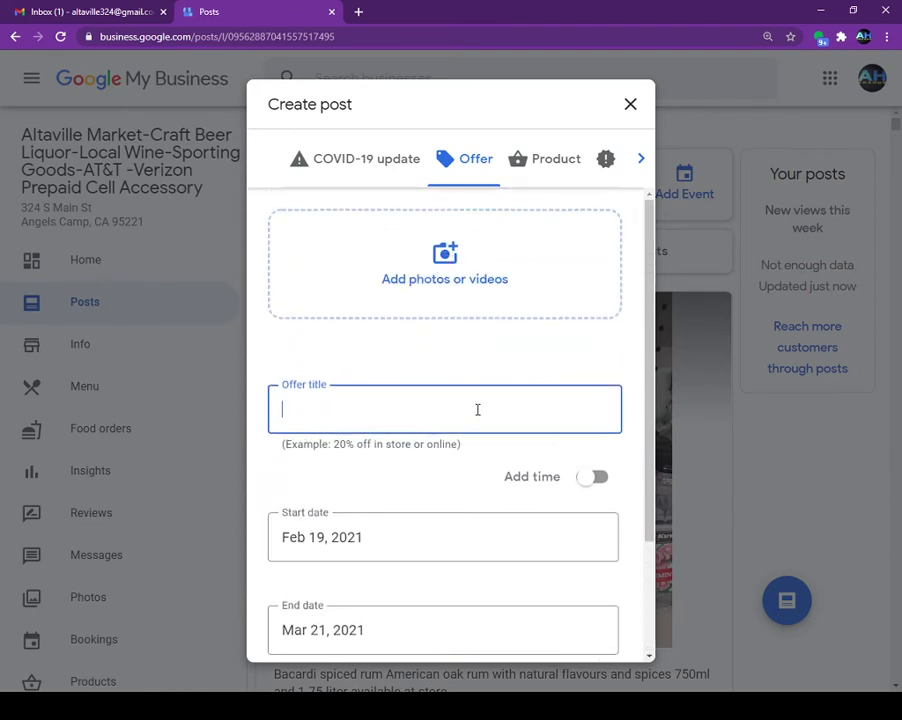
{"action": "scroll", "coordinate": [472, 411], "scroll_direction": "down", "scroll_amount": 2}
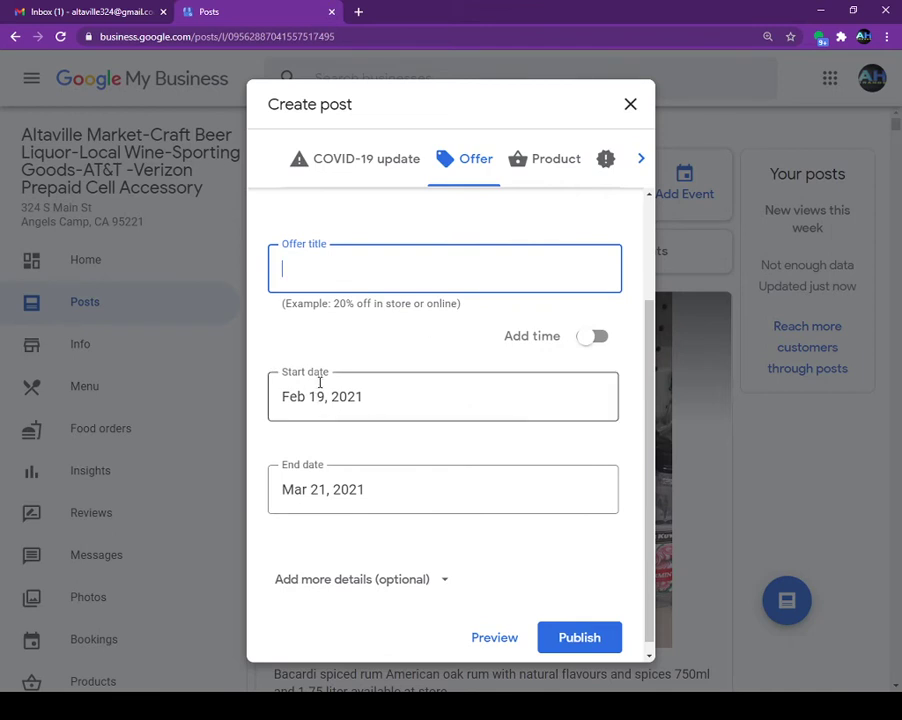
{"action": "scroll", "coordinate": [522, 366], "scroll_direction": "up", "scroll_amount": 2}
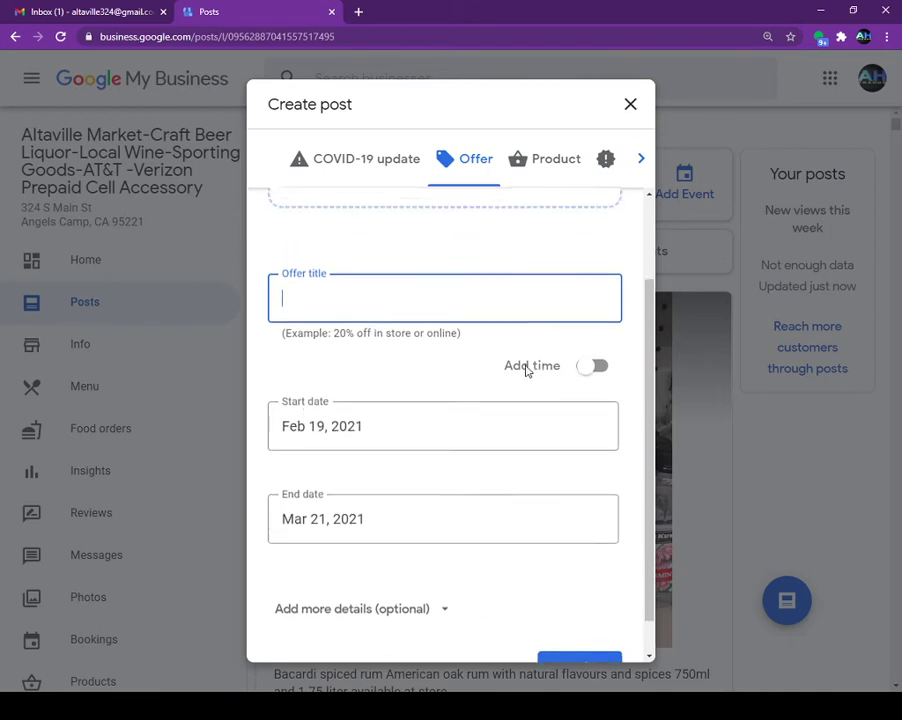
Reveal the remaining post types, What's New and Event, and close the post form without publishing.
{"action": "left_click", "coordinate": [640, 161]}
{"action": "left_click", "coordinate": [640, 161]}
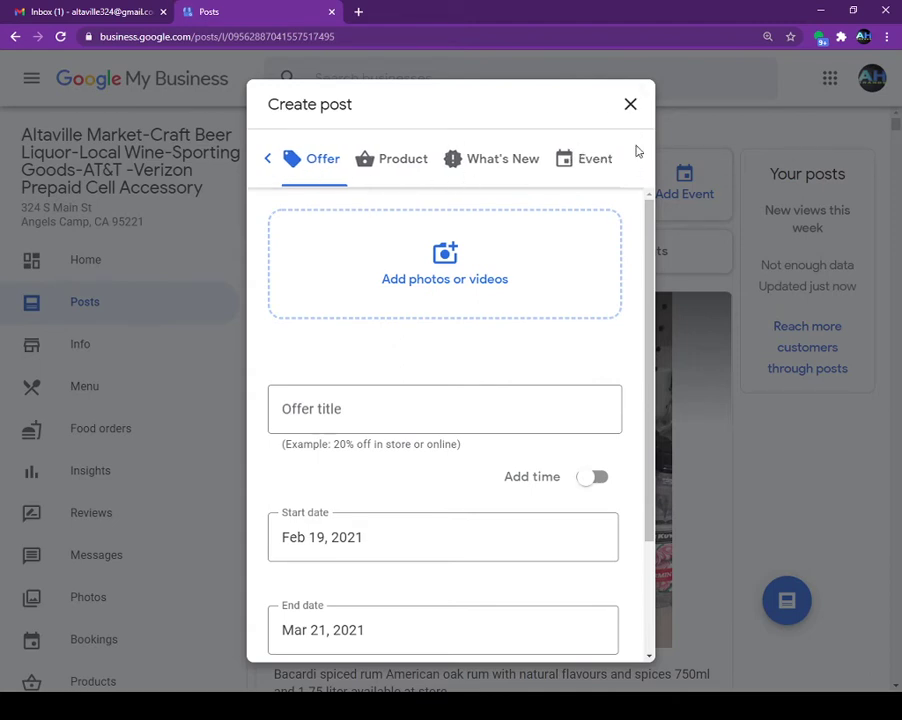
{"action": "left_click", "coordinate": [632, 109]}
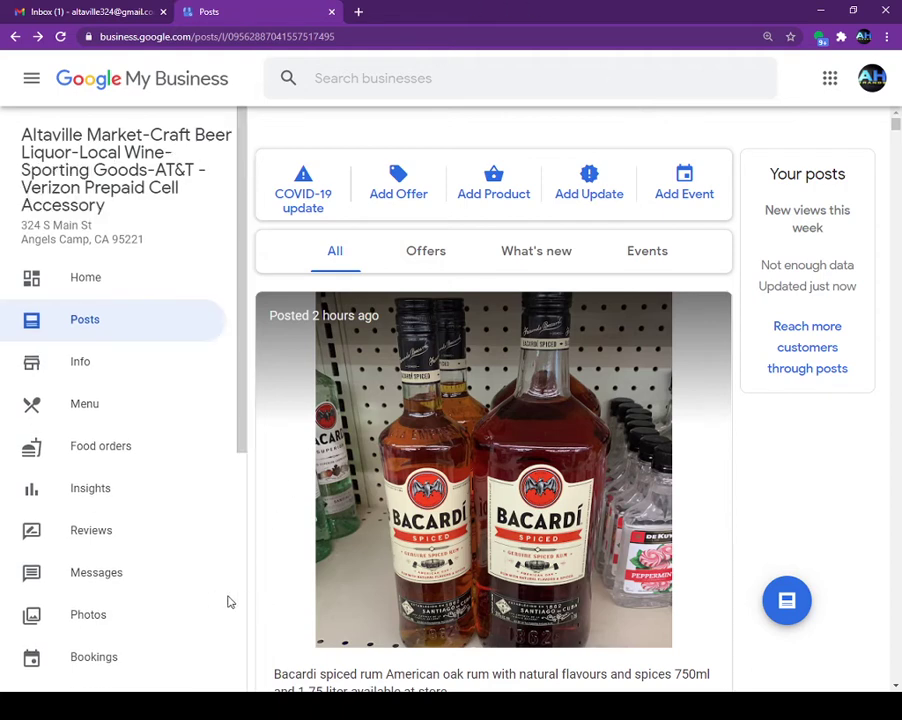
Open the account's list of managed businesses and look through the stores with their verification status.
{"action": "scroll", "coordinate": [202, 597], "scroll_direction": "down", "scroll_amount": 2}
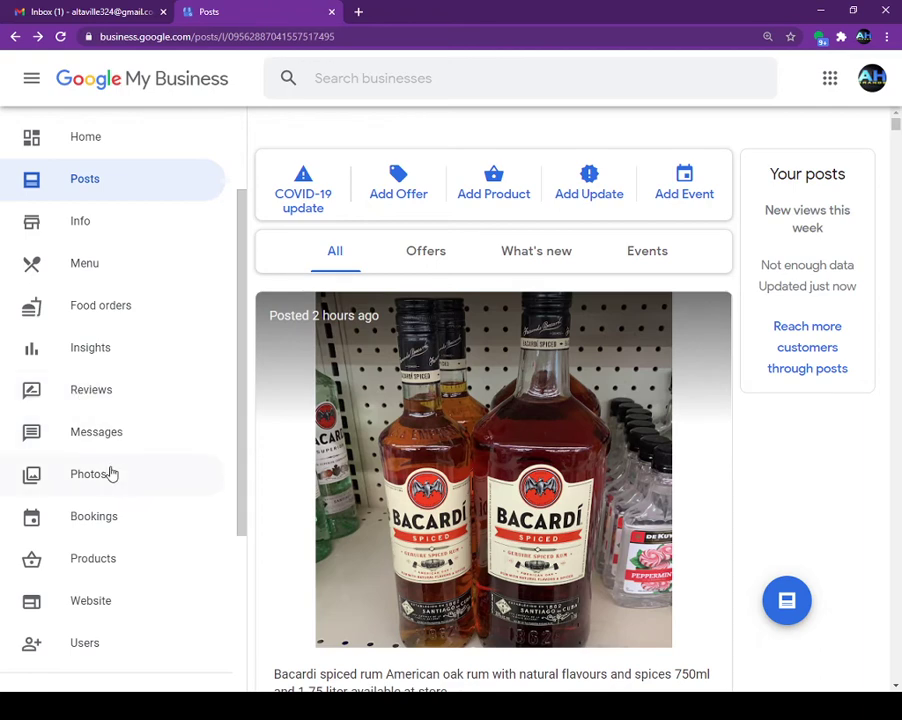
{"action": "scroll", "coordinate": [140, 510], "scroll_direction": "down", "scroll_amount": 1}
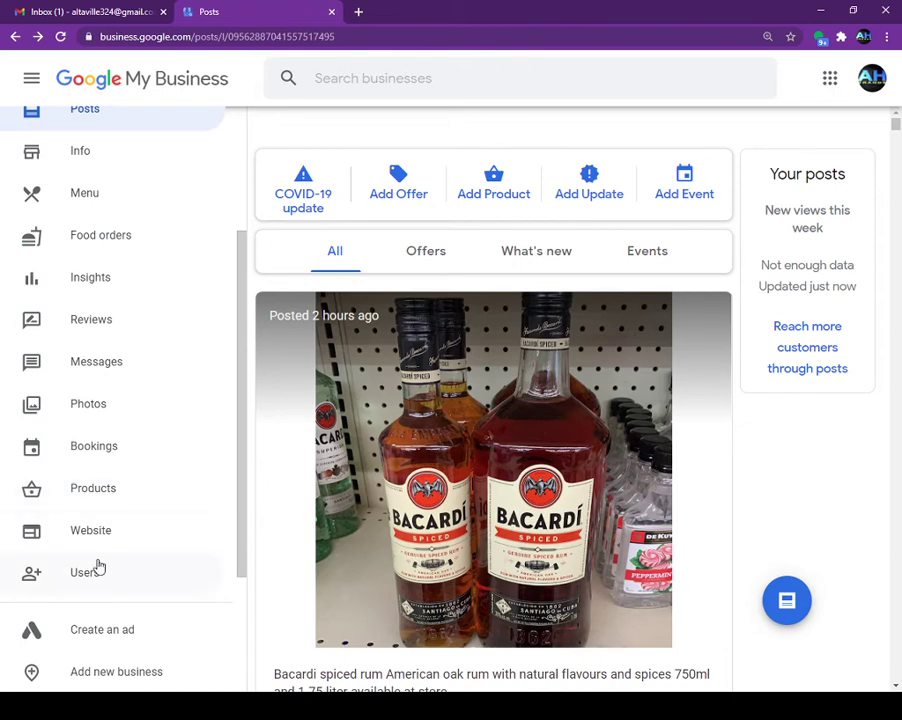
{"action": "scroll", "coordinate": [112, 584], "scroll_direction": "down", "scroll_amount": 2}
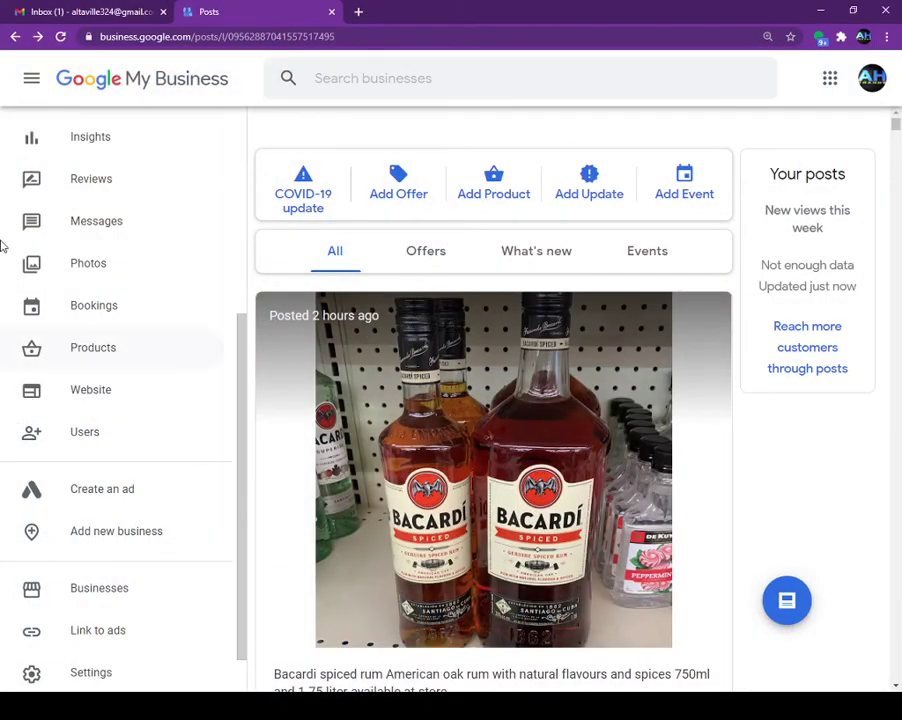
{"action": "scroll", "coordinate": [118, 530], "scroll_direction": "down", "scroll_amount": 1}
{"action": "left_click", "coordinate": [85, 547]}
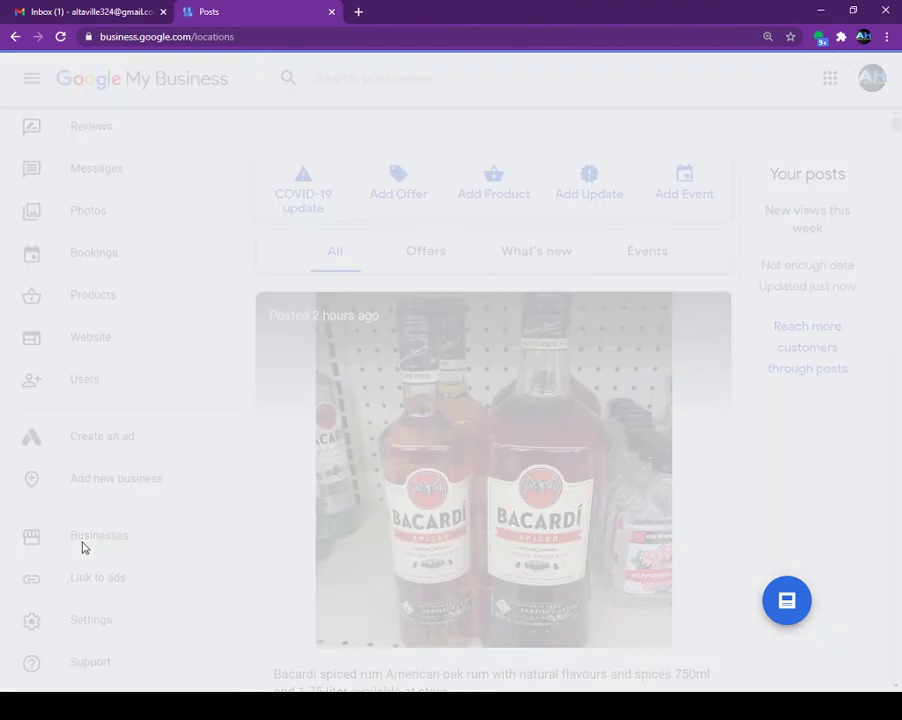
{"action": "scroll", "coordinate": [345, 454], "scroll_direction": "down", "scroll_amount": 1}
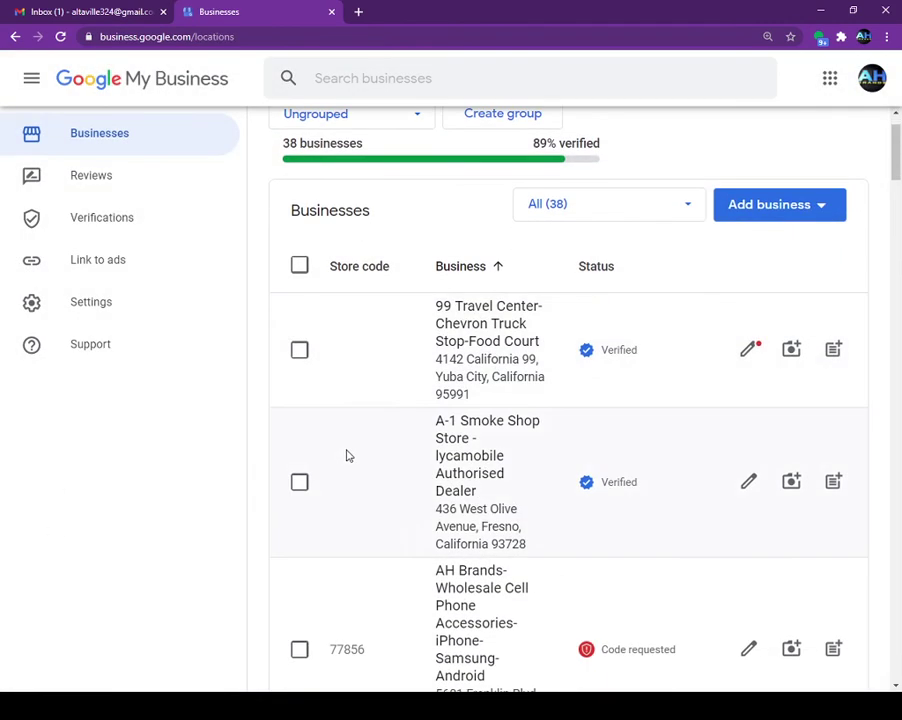
{"action": "scroll", "coordinate": [350, 450], "scroll_direction": "down", "scroll_amount": 3}
{"action": "scroll", "coordinate": [352, 454], "scroll_direction": "down", "scroll_amount": 9}
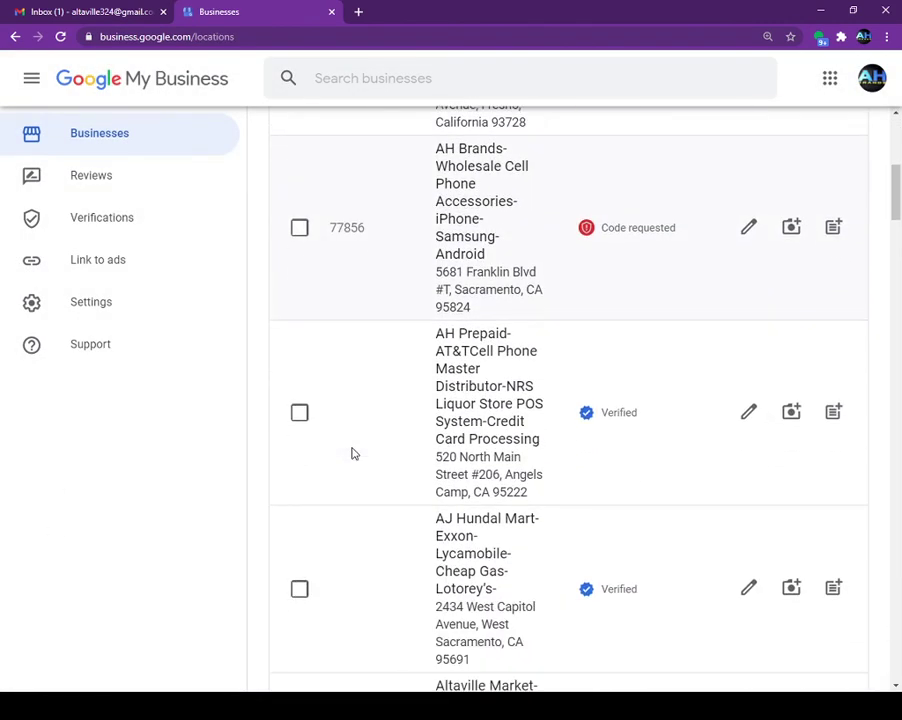
{"action": "scroll", "coordinate": [353, 454], "scroll_direction": "down", "scroll_amount": 4}
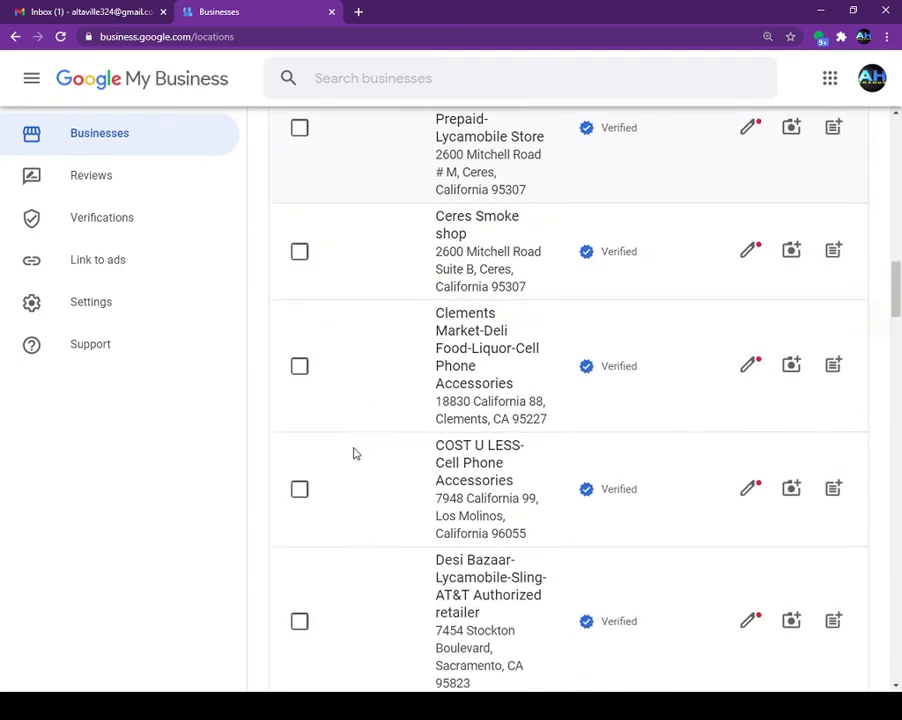
{"action": "scroll", "coordinate": [352, 452], "scroll_direction": "down", "scroll_amount": 6}
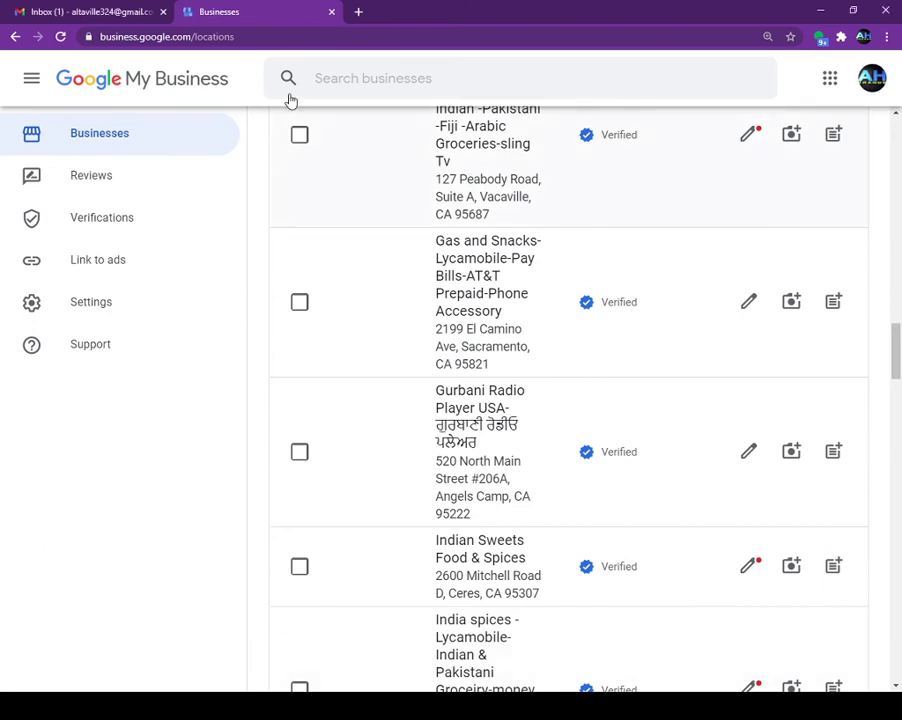
{"action": "left_click", "coordinate": [249, 32]}
{"action": "type", "text": "wwww"}
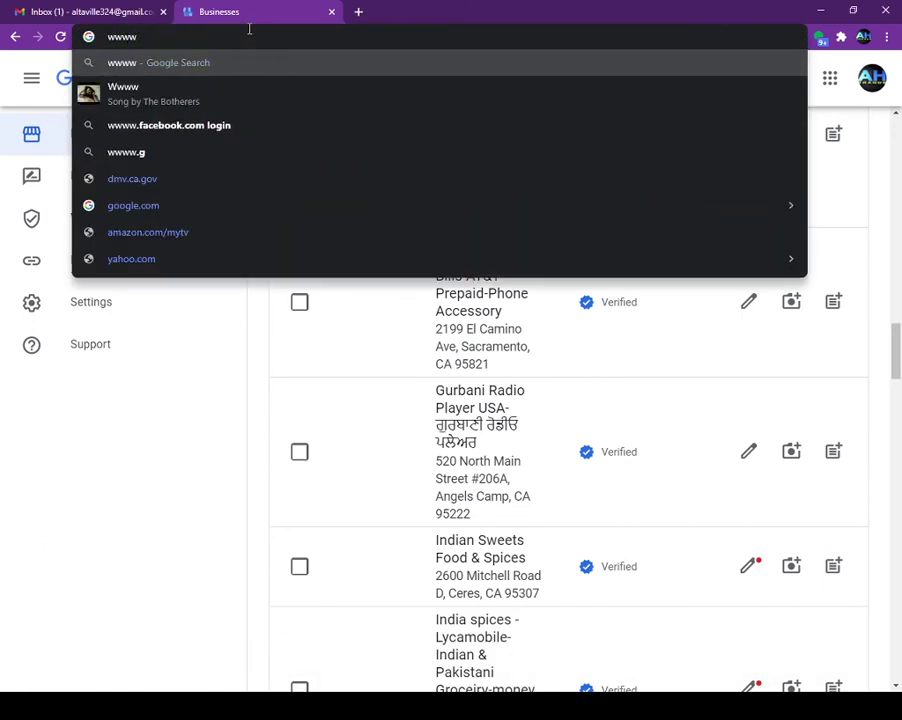
{"action": "key", "text": "BackSpace"}
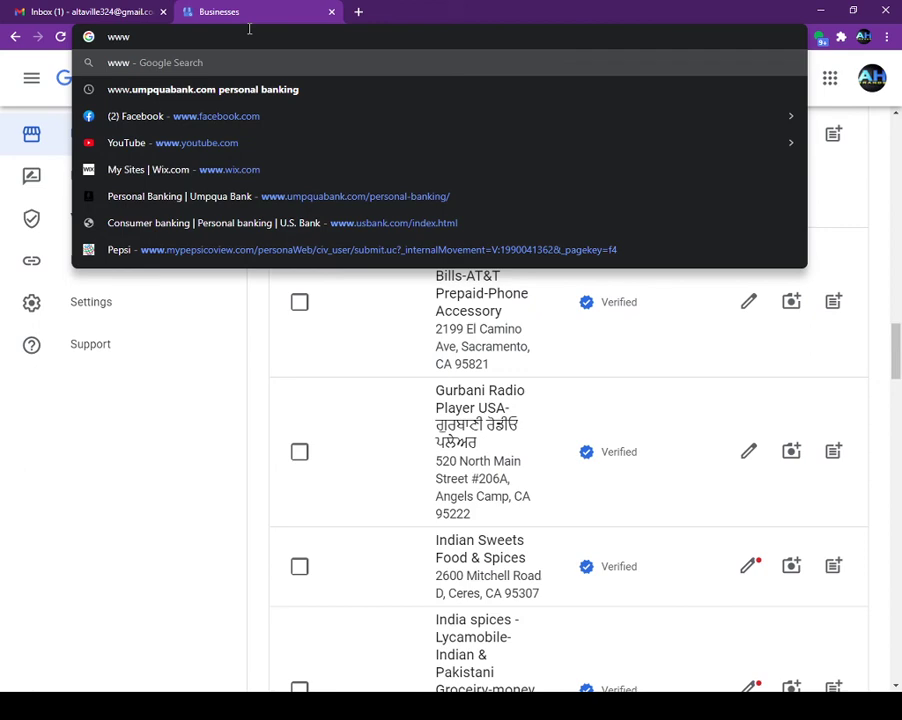
{"action": "type", "text": ".ahwh"}
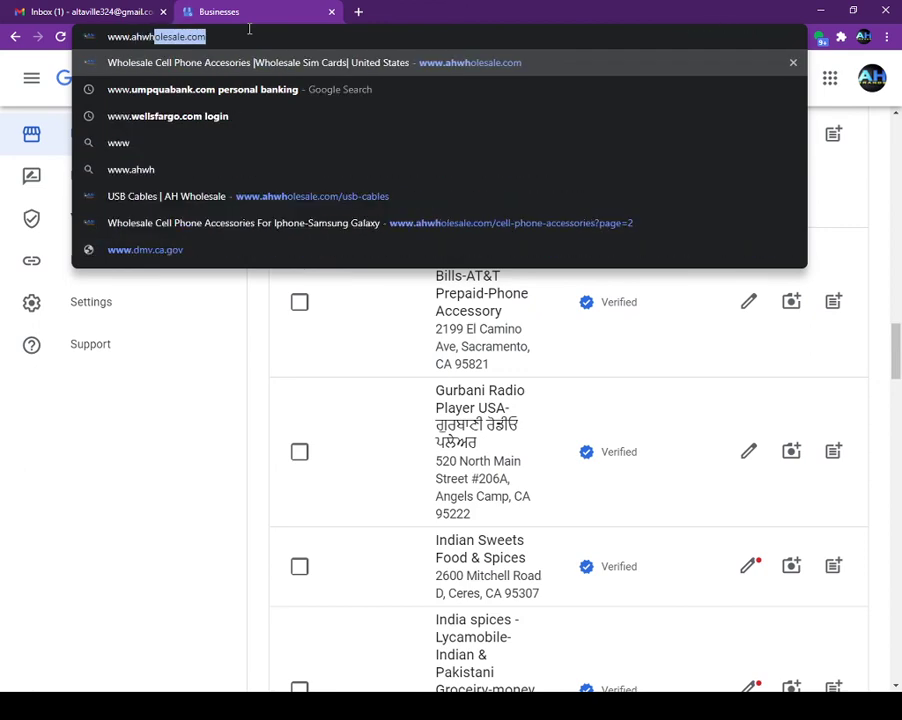
{"action": "key", "text": "Return"}
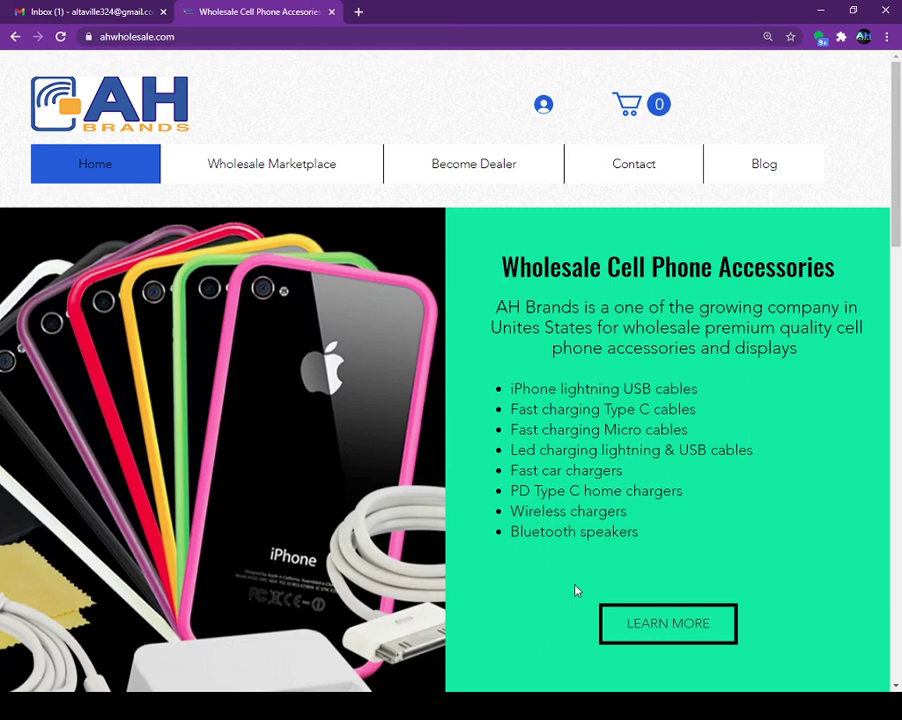
Examine the AH Brands home page sections on cell phone accessories, POS cash register, commercial LED lights and footer links.
{"action": "scroll", "coordinate": [575, 591], "scroll_direction": "down", "scroll_amount": 5}
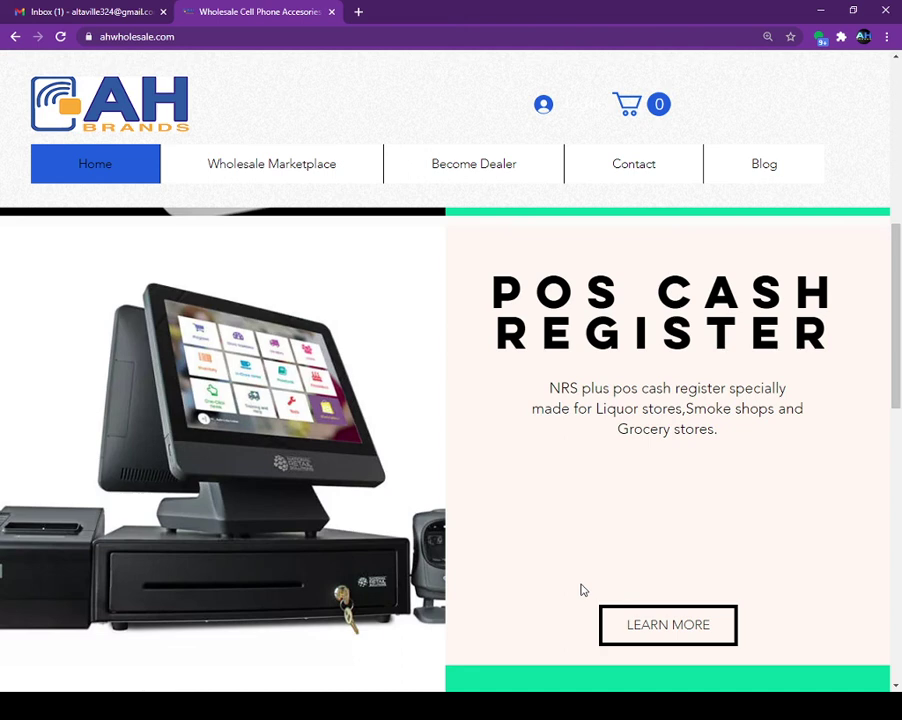
{"action": "scroll", "coordinate": [759, 587], "scroll_direction": "down", "scroll_amount": 5}
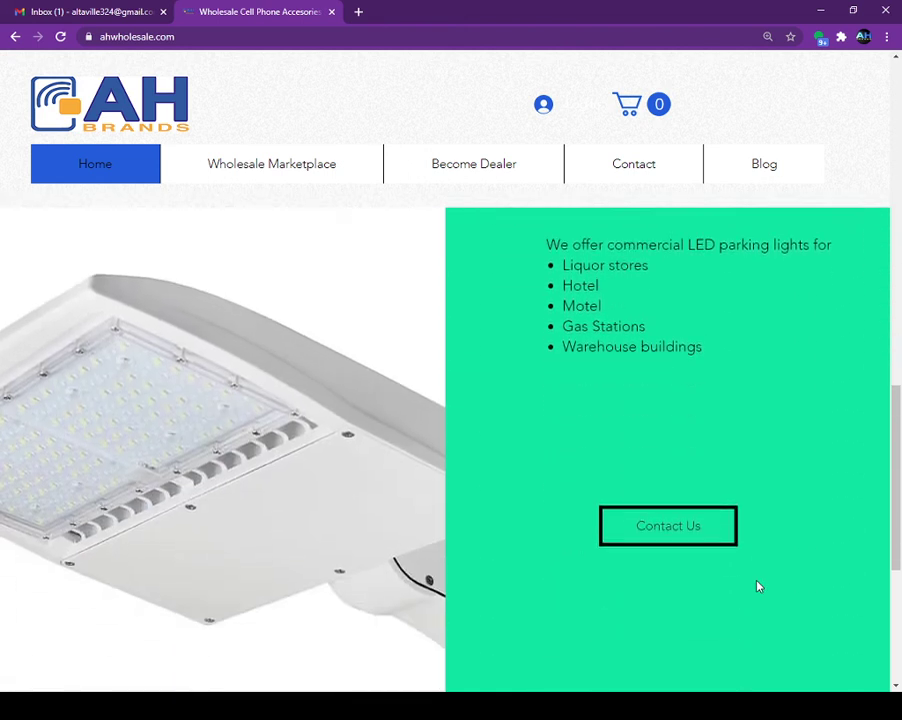
{"action": "scroll", "coordinate": [759, 587], "scroll_direction": "up", "scroll_amount": 2}
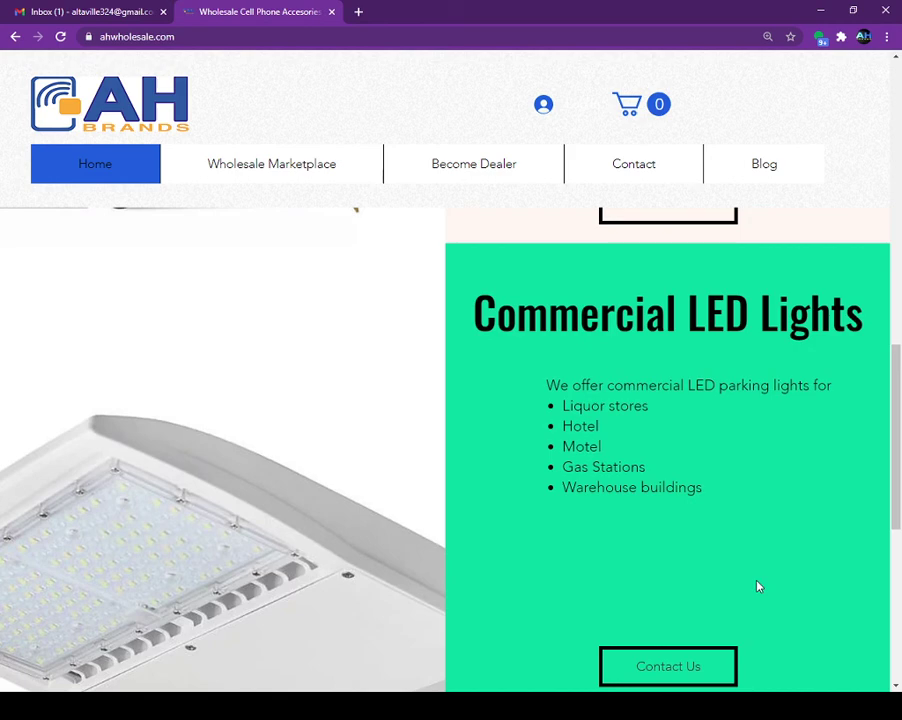
{"action": "scroll", "coordinate": [737, 584], "scroll_direction": "down", "scroll_amount": 5}
{"action": "scroll", "coordinate": [735, 583], "scroll_direction": "up", "scroll_amount": 1}
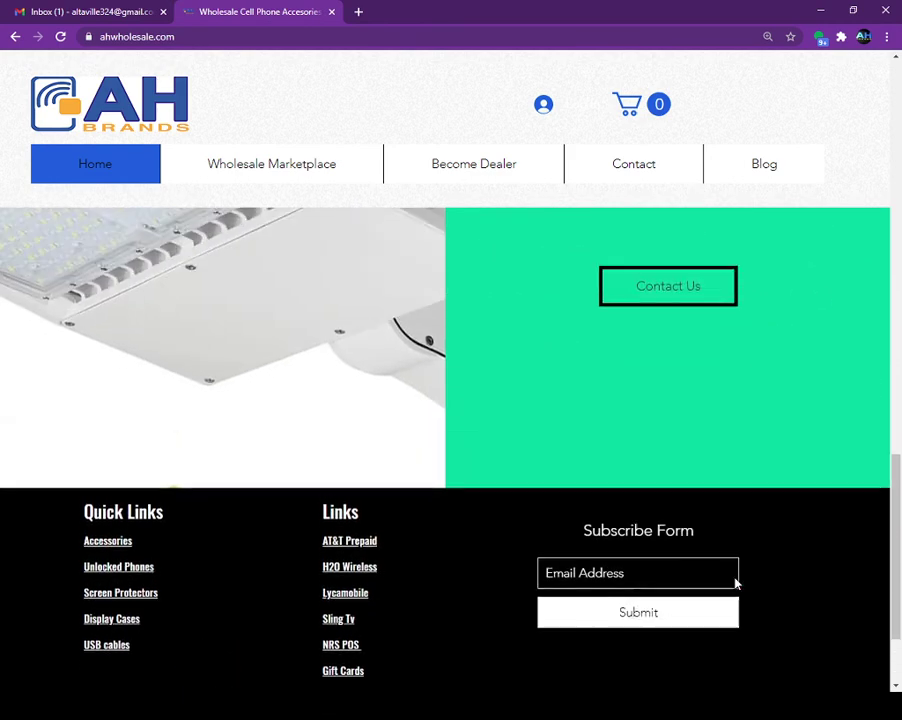
{"action": "scroll", "coordinate": [735, 583], "scroll_direction": "up", "scroll_amount": 8}
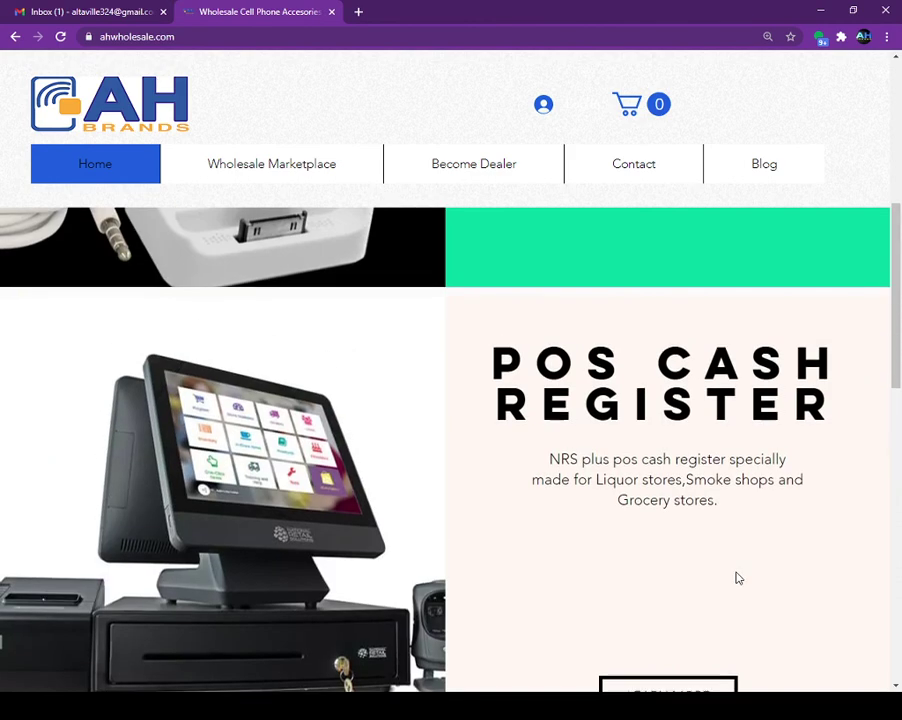
{"action": "scroll", "coordinate": [737, 578], "scroll_direction": "up", "scroll_amount": 5}
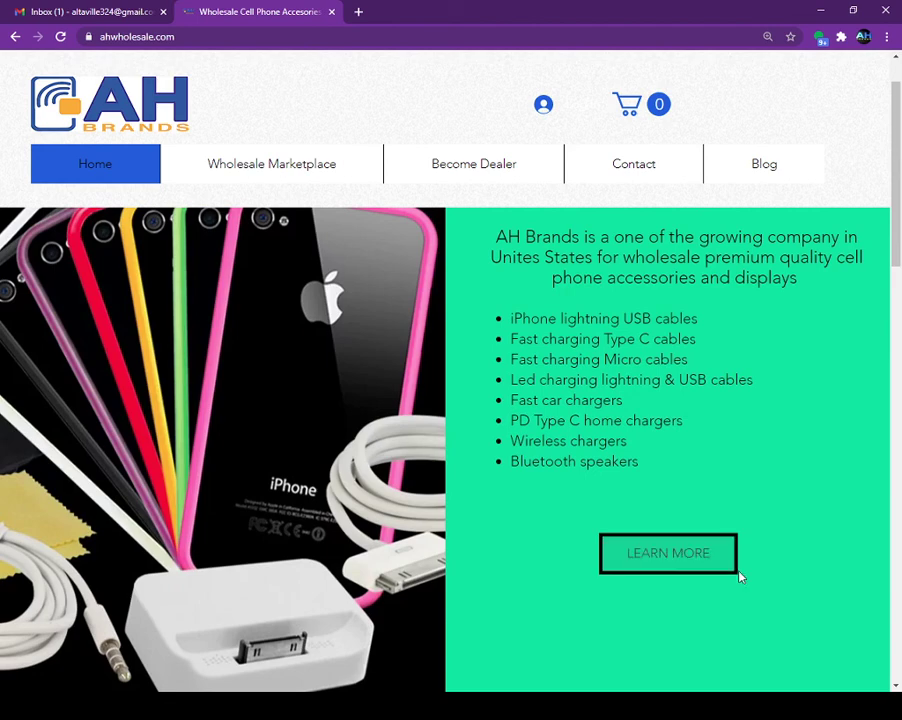
{"action": "scroll", "coordinate": [740, 578], "scroll_direction": "down", "scroll_amount": 3}
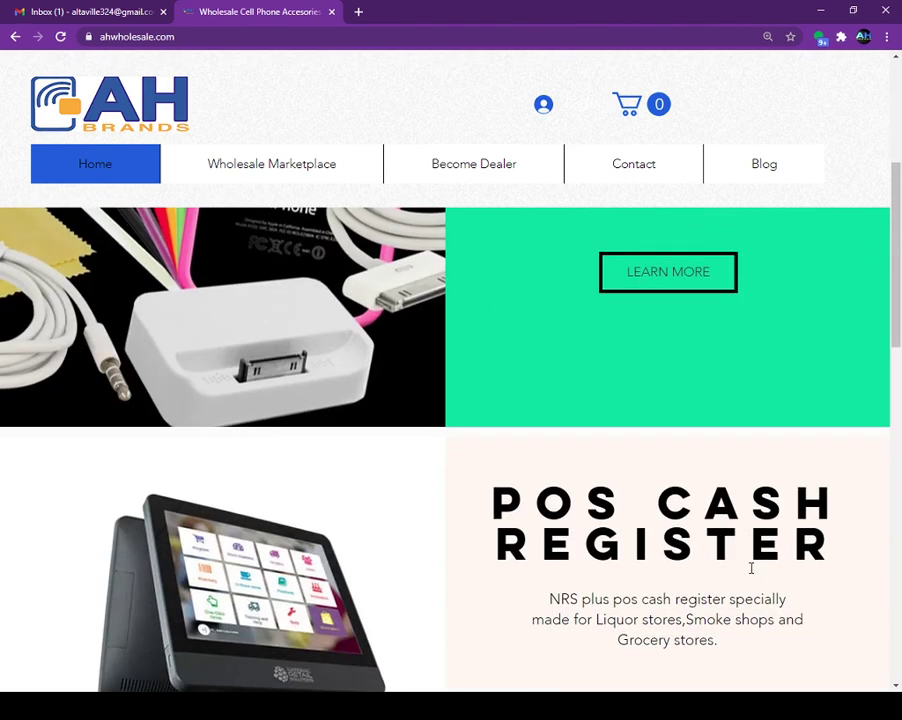